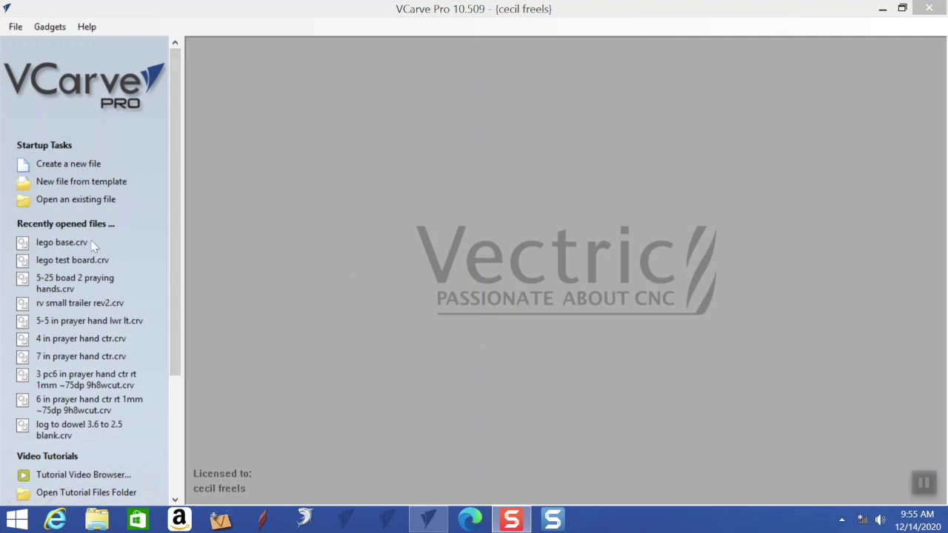
Open the 'lego test board.crv' design from the recent files list.
left_click(64, 265)
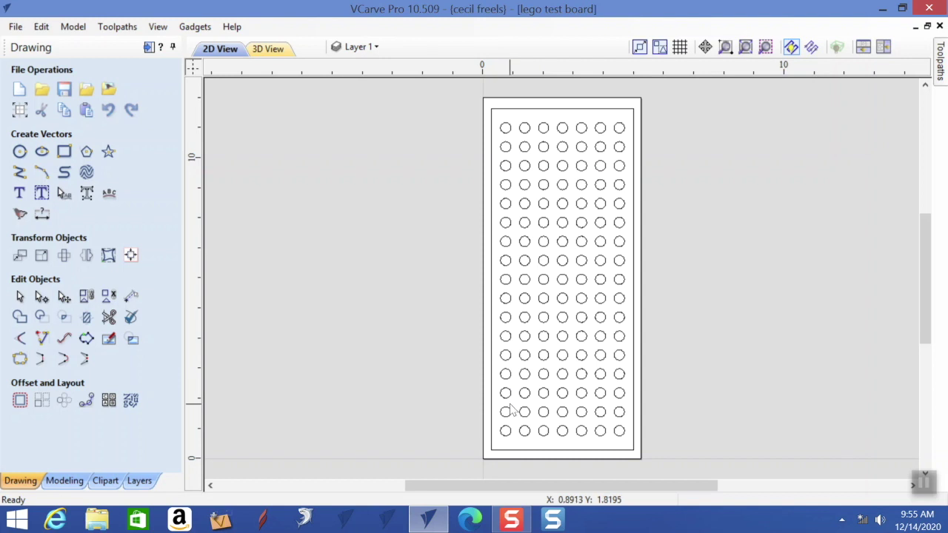
Pin the Toolpaths panel and review the 'test board' pocket's 0.2-inch depth and 0.125-inch end mill unchanged.
mouse_move(944, 83)
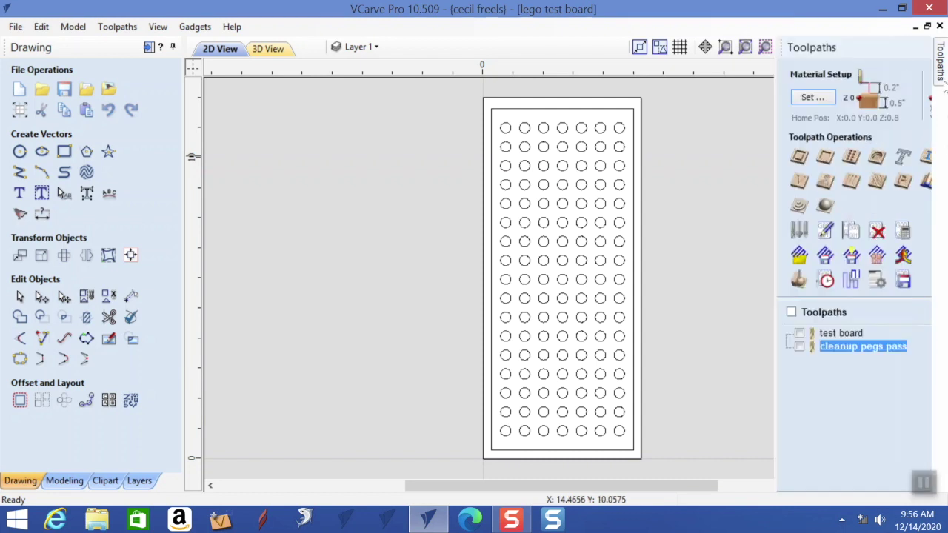
left_click(917, 48)
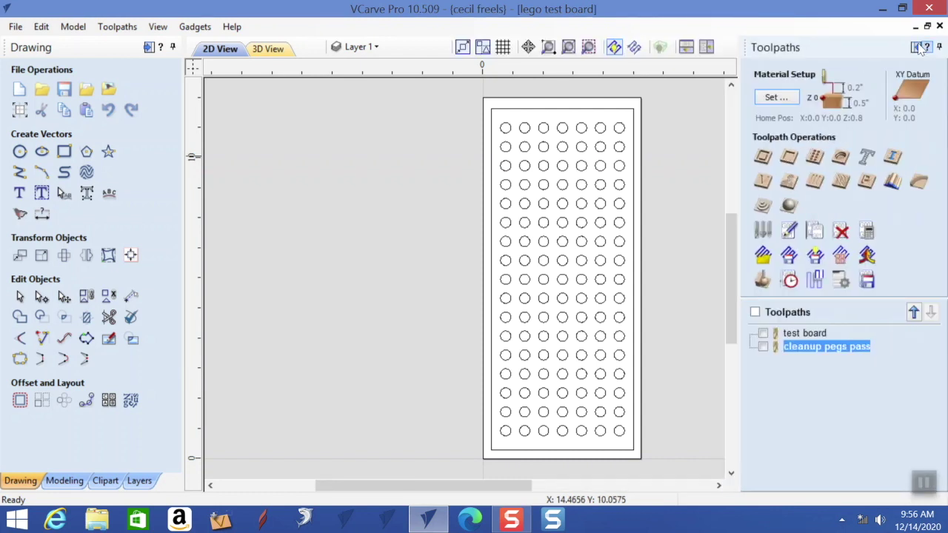
double_click(799, 335)
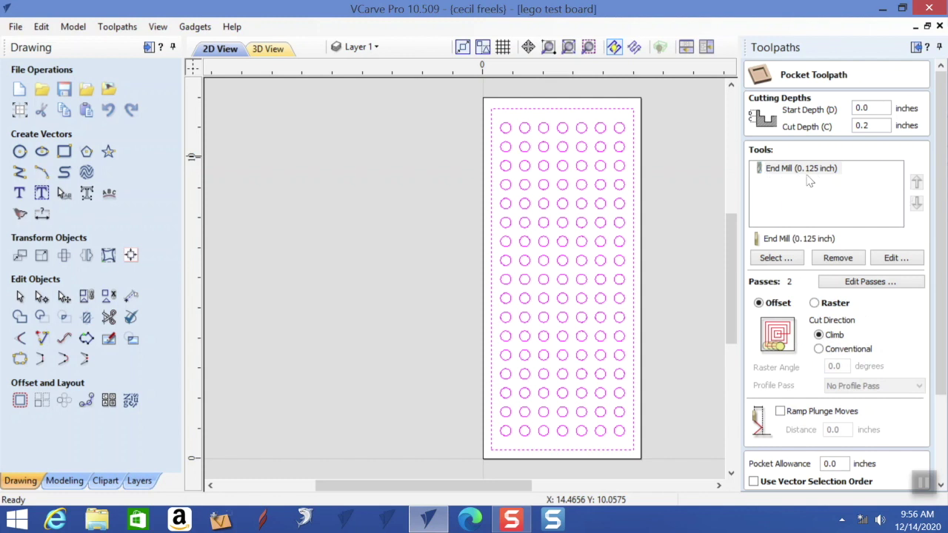
left_click(895, 259)
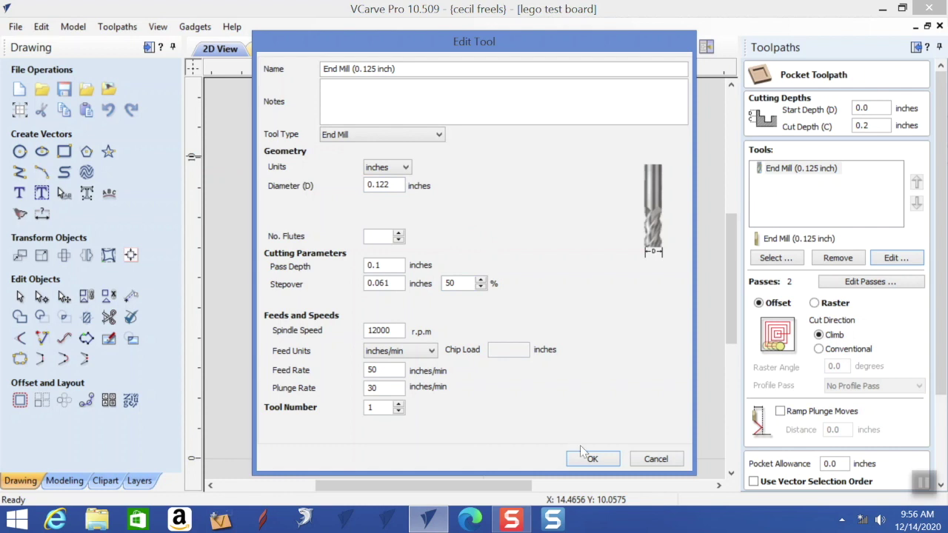
left_click(595, 460)
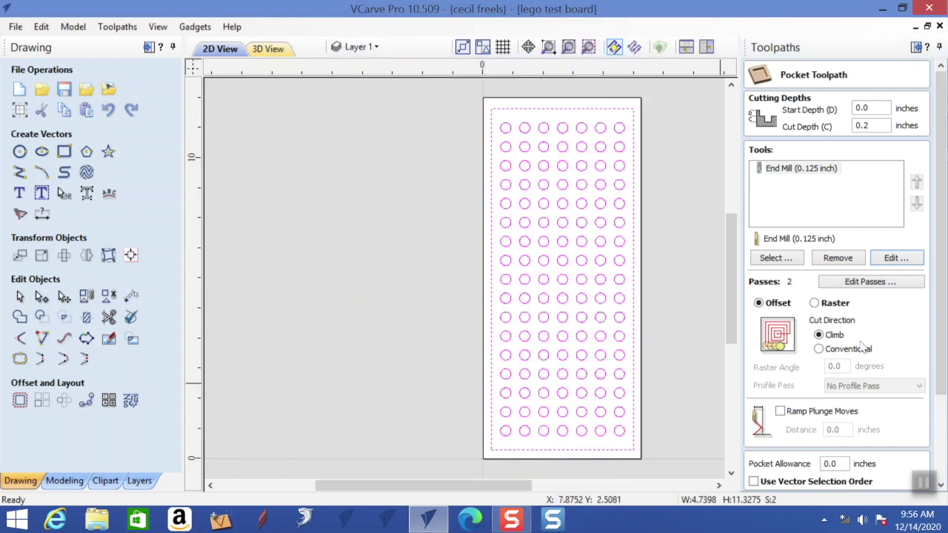
mouse_move(935, 224)
left_mouse_down()
mouse_move(932, 285)
mouse_move(933, 220)
left_mouse_up()
scroll(939, 382, "down", 3)
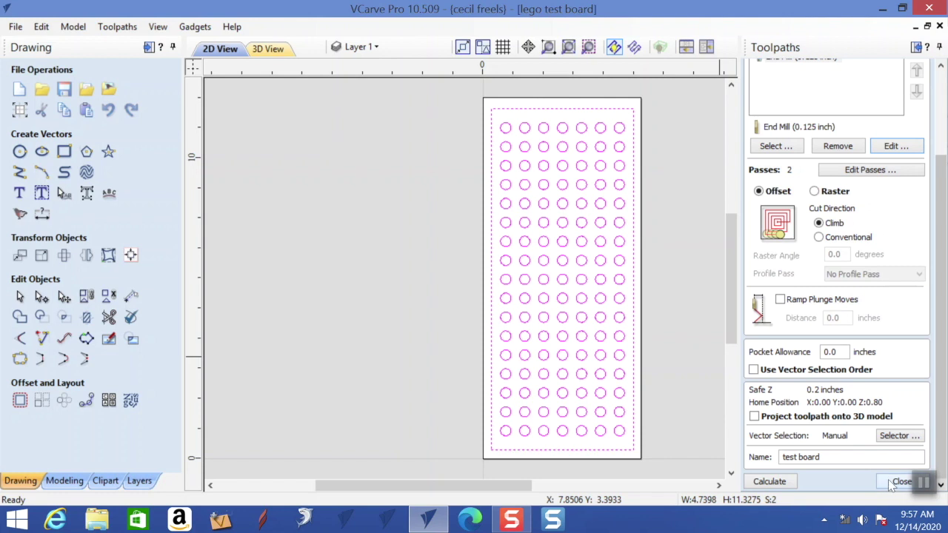
left_click(897, 482)
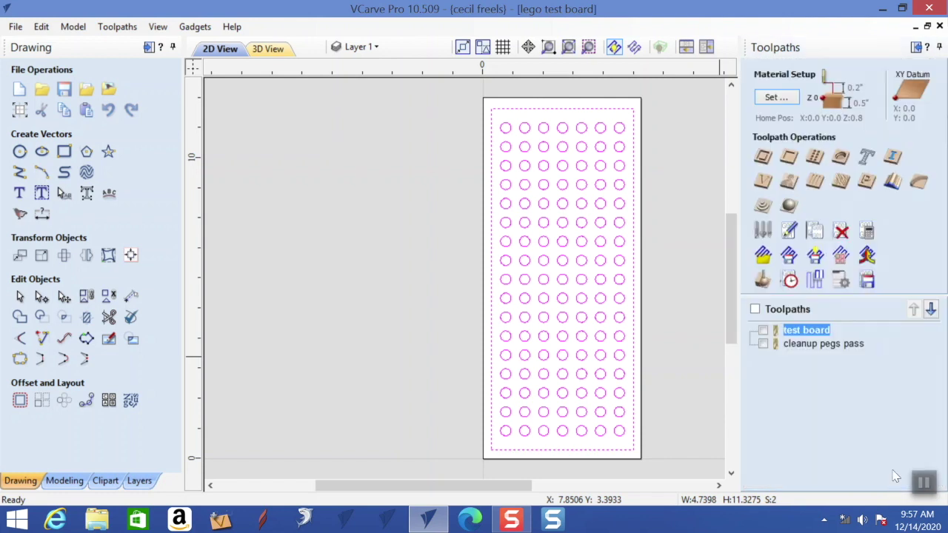
Preview all toolpaths on pine, orbiting to inspect the carved studs, then return to 2D View.
left_click(763, 285)
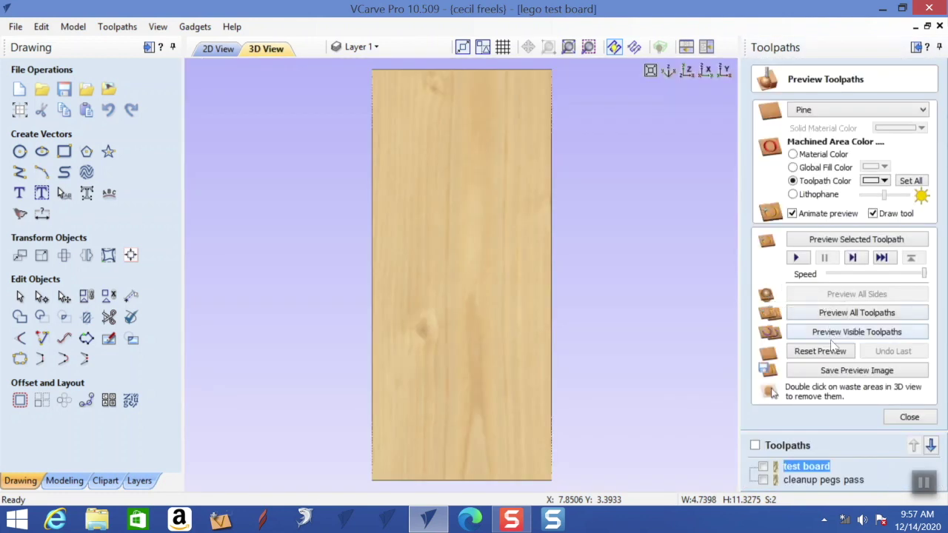
left_click(821, 314)
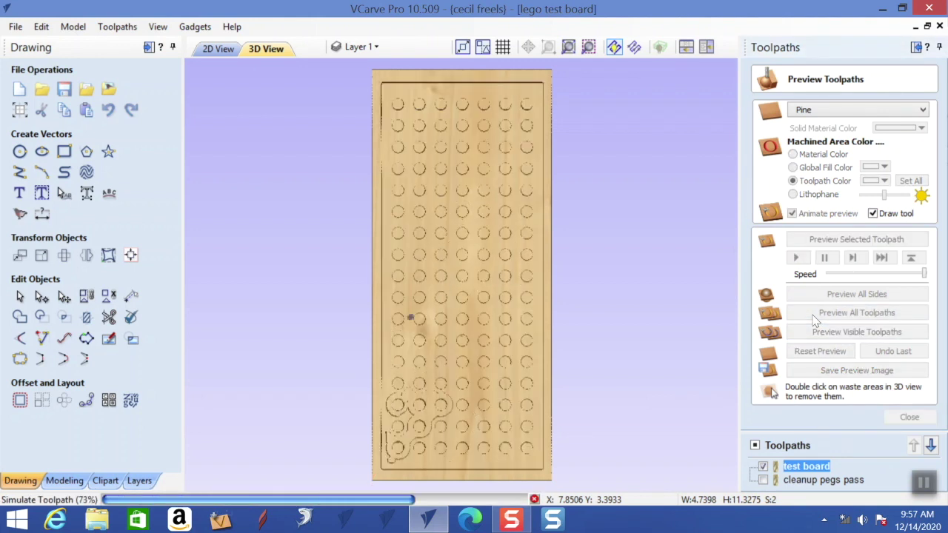
left_click_drag(495, 294, 555, 182)
left_click_drag(435, 194, 428, 312)
left_click_drag(520, 350, 480, 289)
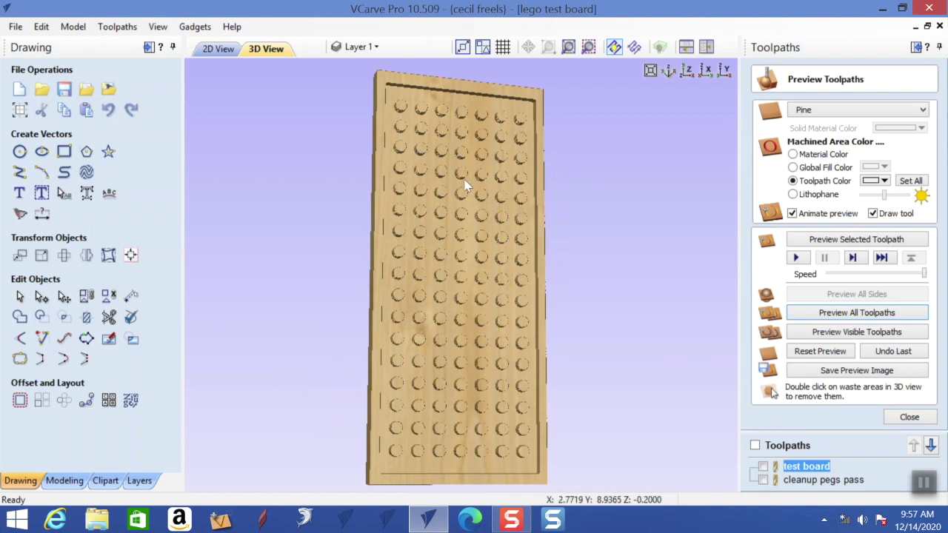
left_click_drag(462, 186, 449, 232)
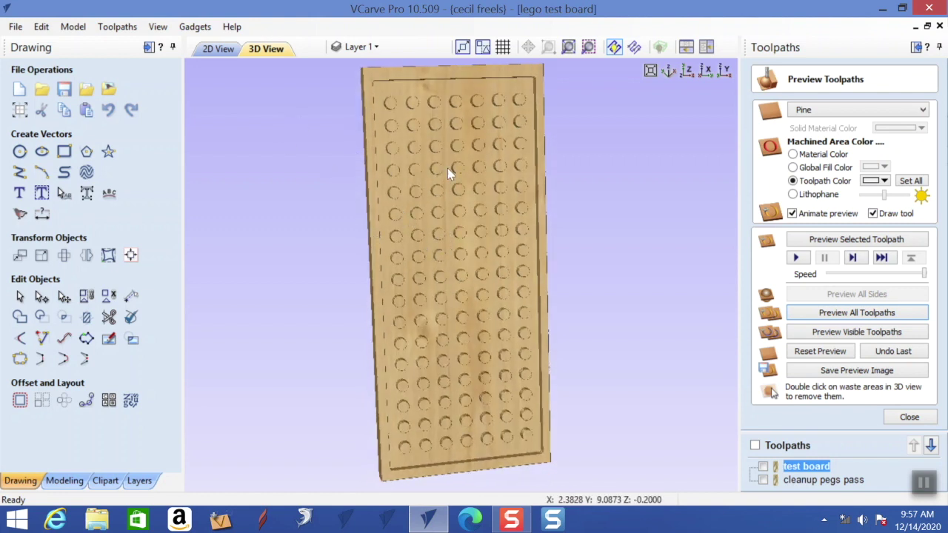
left_click(217, 52)
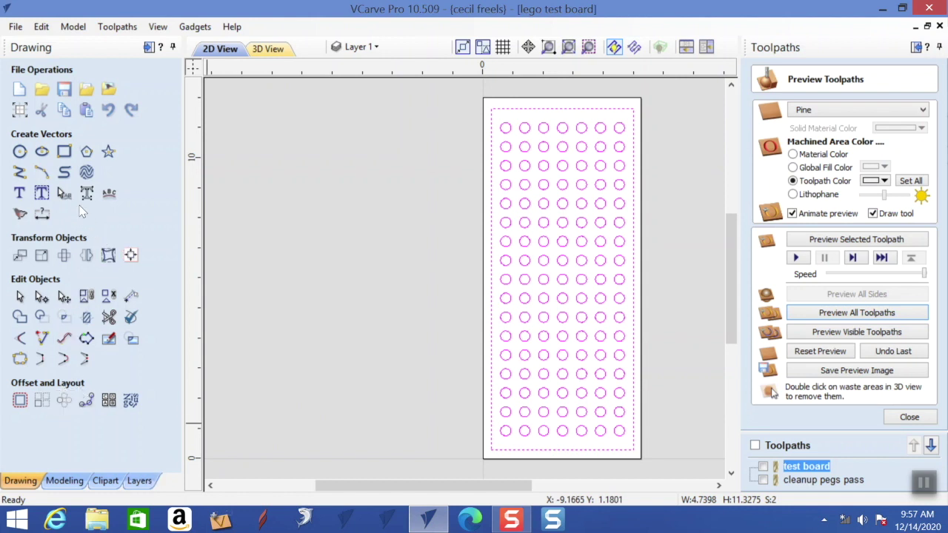
Activate the Dimension tool and zoom into the top-left circles of the grid.
left_click(41, 216)
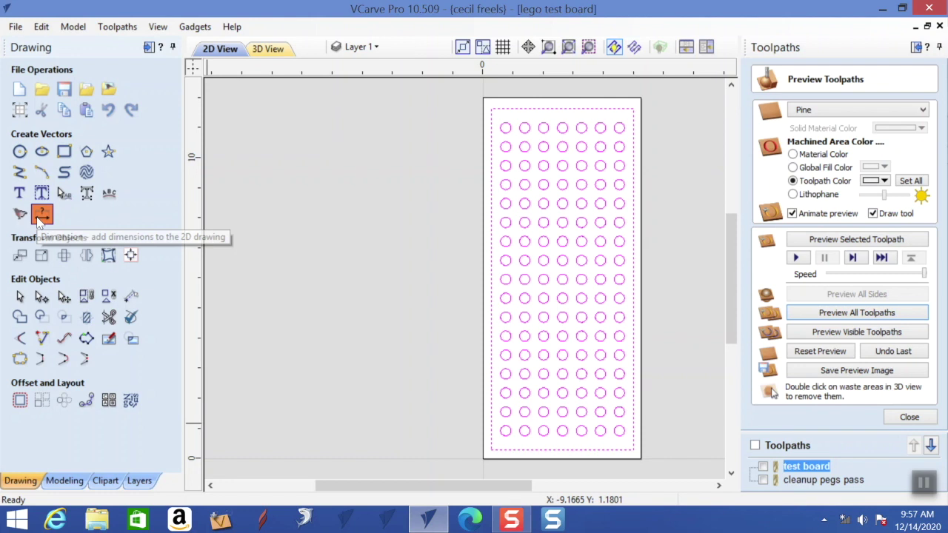
left_click(41, 215)
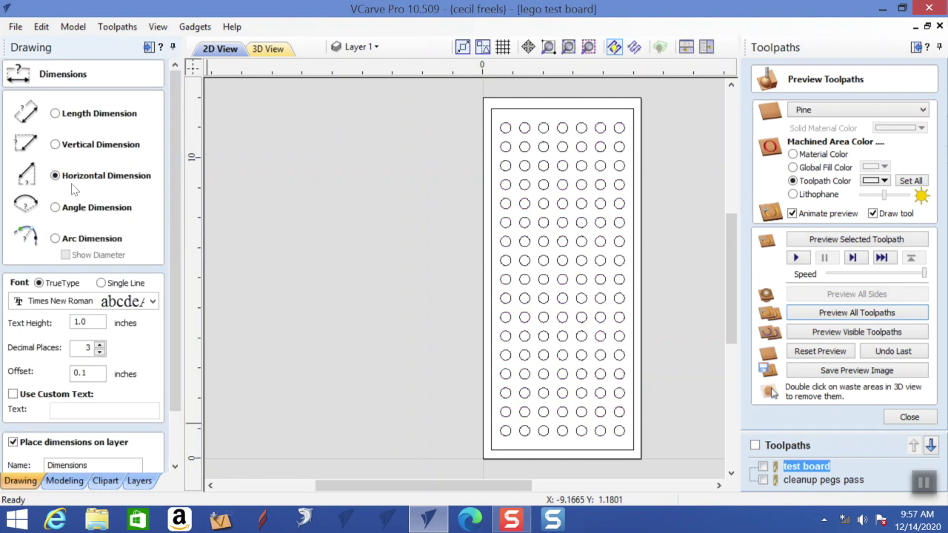
left_click(549, 48)
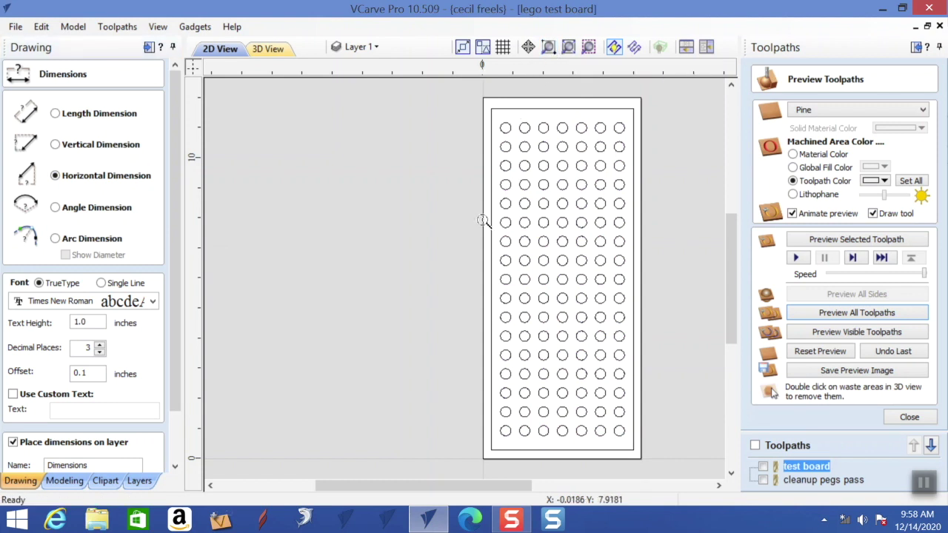
left_click_drag(471, 394, 565, 459)
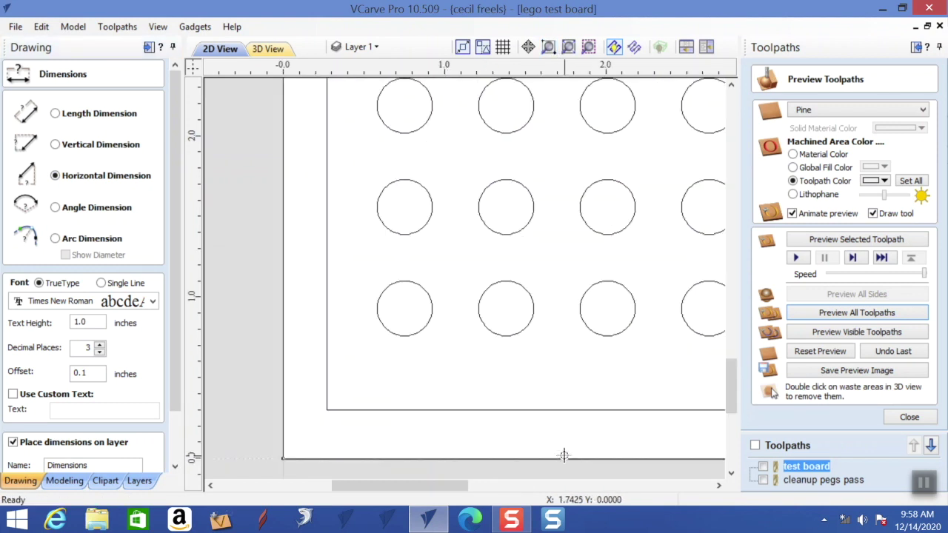
Add a 0.341 horizontal width dimension to a circle with 0.25-inch text height.
left_click(378, 207)
left_click(433, 212)
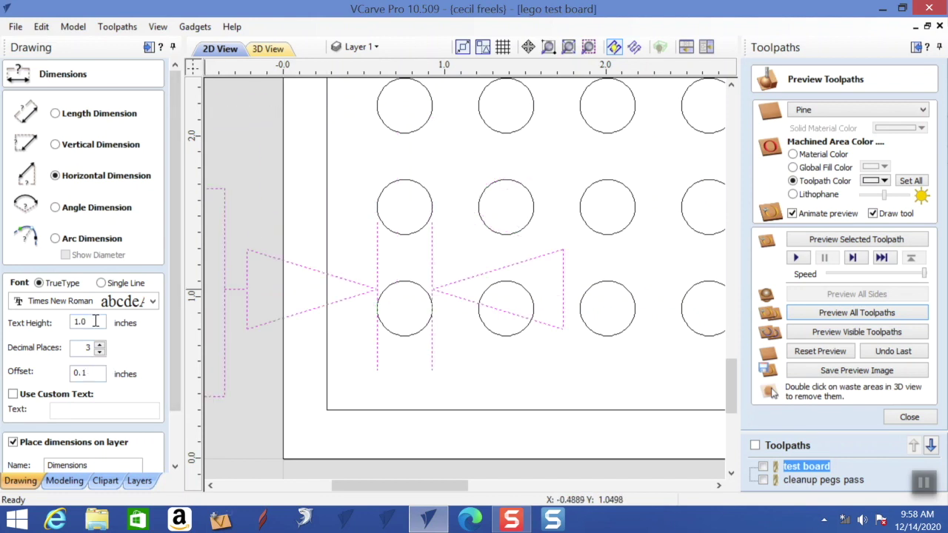
left_click_drag(95, 321, 73, 328)
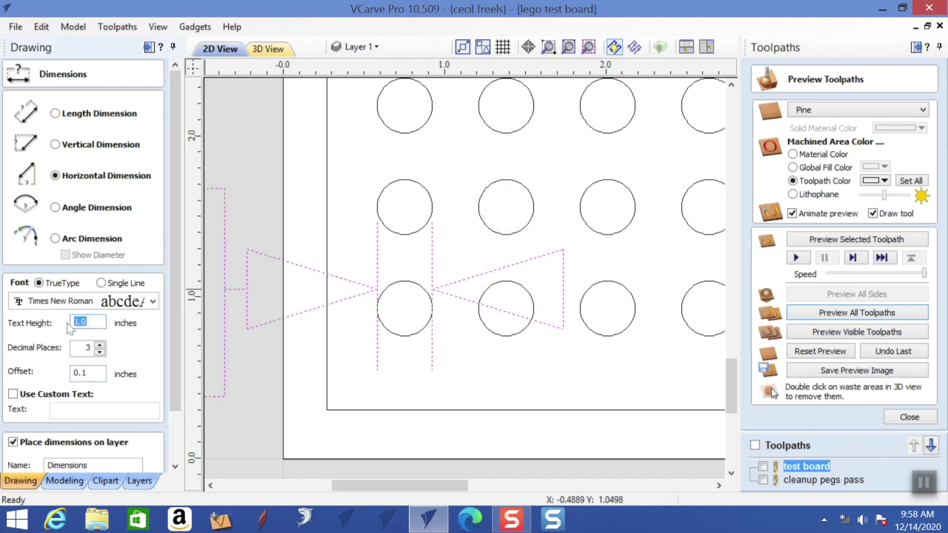
type(".25")
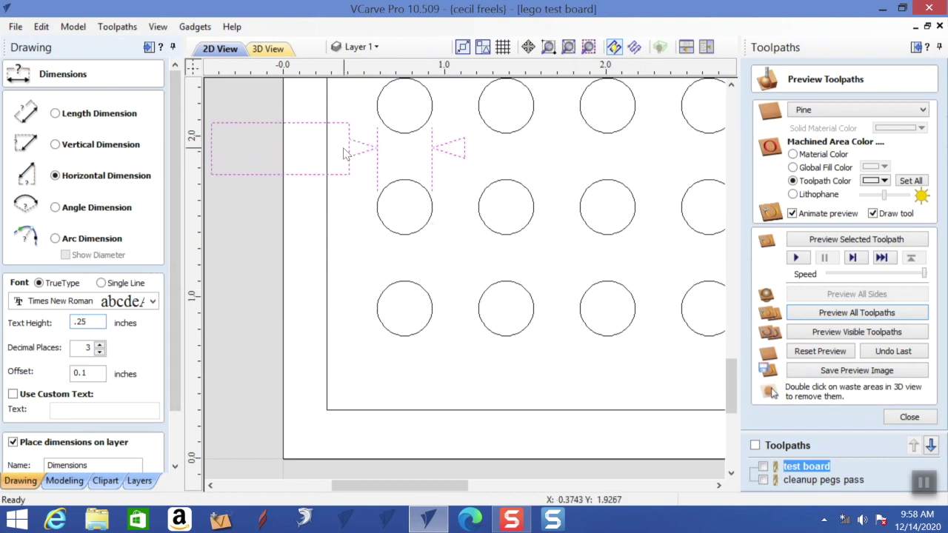
left_click(346, 147)
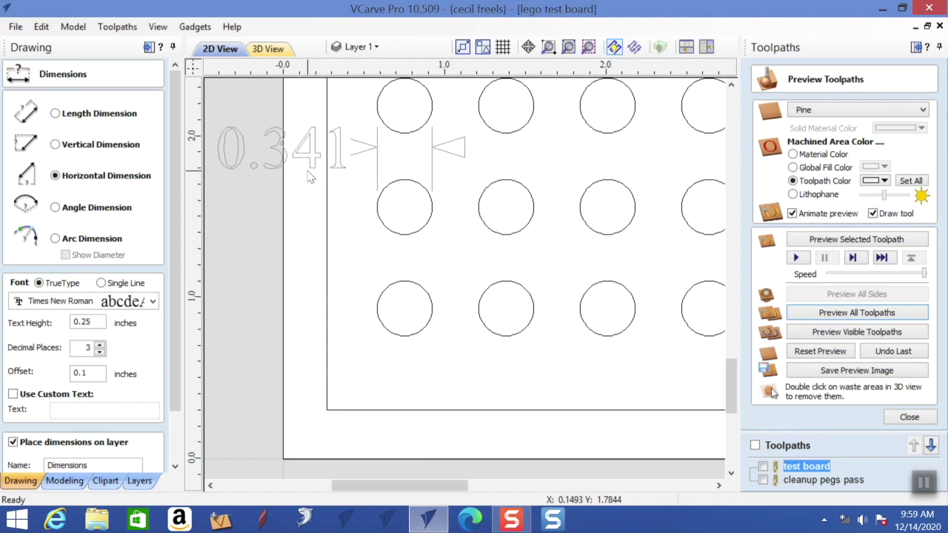
left_click(385, 226)
Place a horizontal 0.629 spacing dimension between adjacent circles, below the row.
left_click(480, 309)
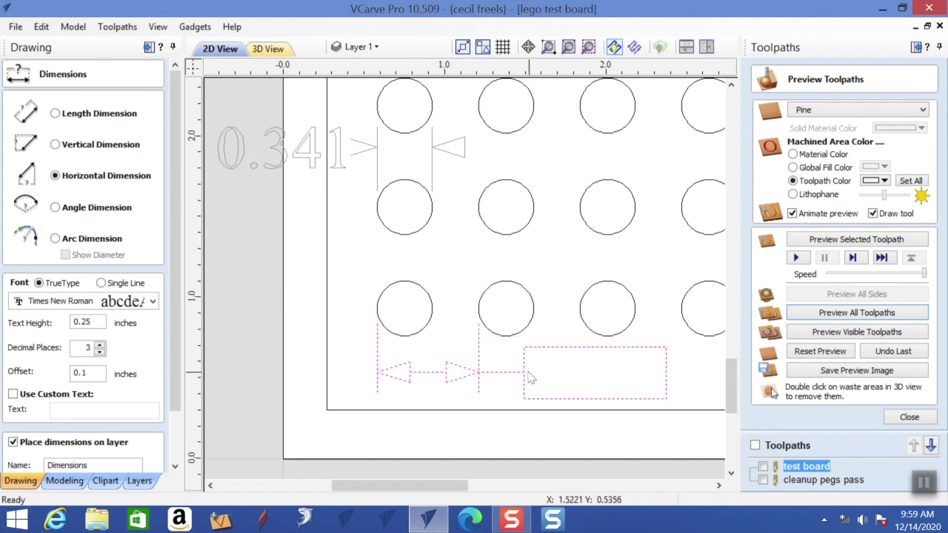
left_click(528, 377)
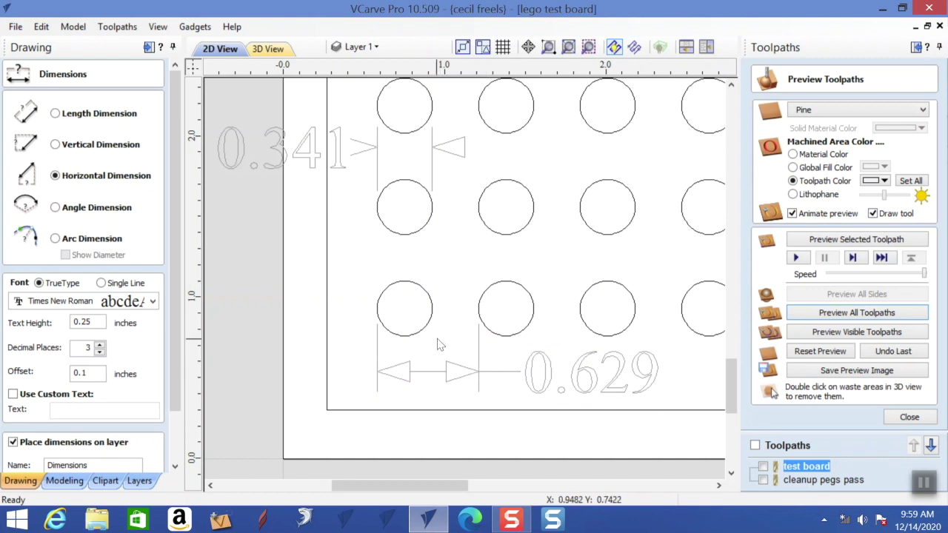
scroll(441, 341, "up", 3)
scroll(441, 340, "up", 1)
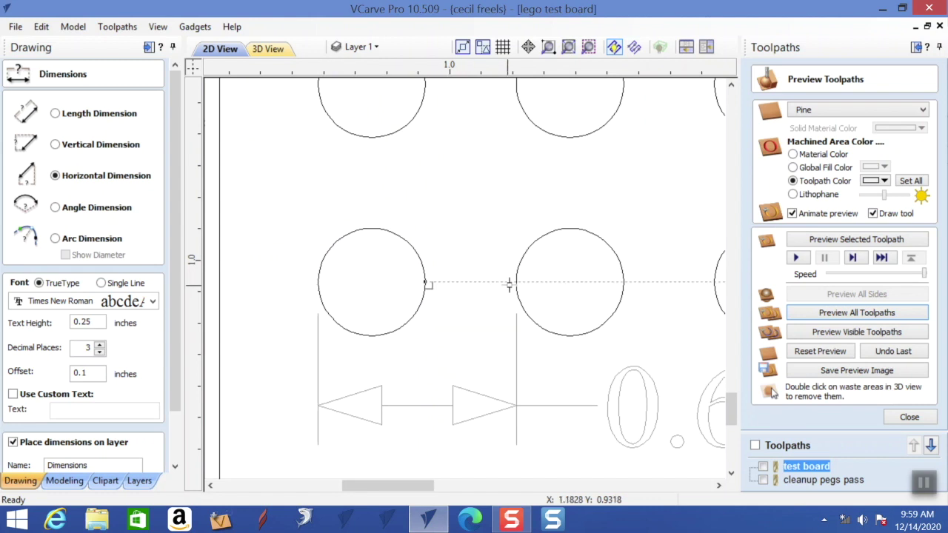
scroll(493, 333, "down", 3)
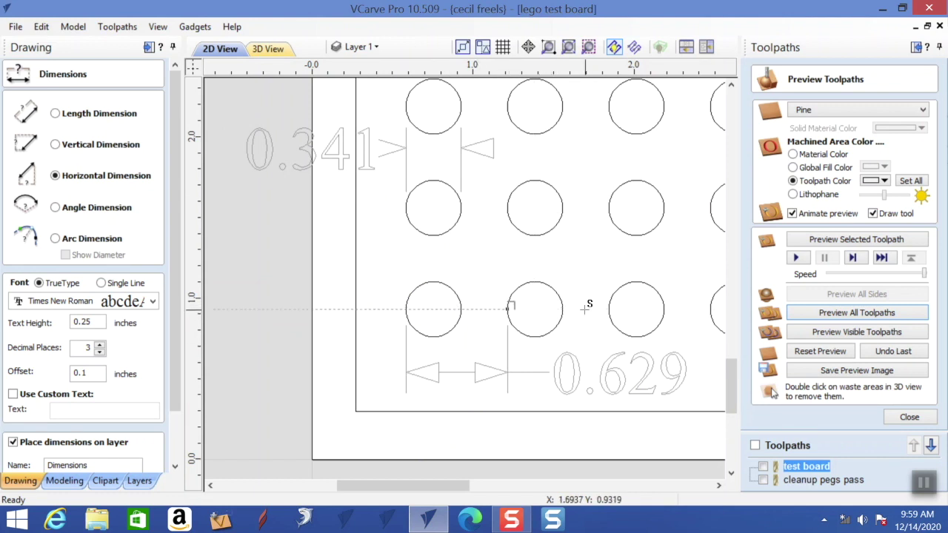
Add a vertical 0.629 dimension for the spacing between circle rows.
left_click(55, 147)
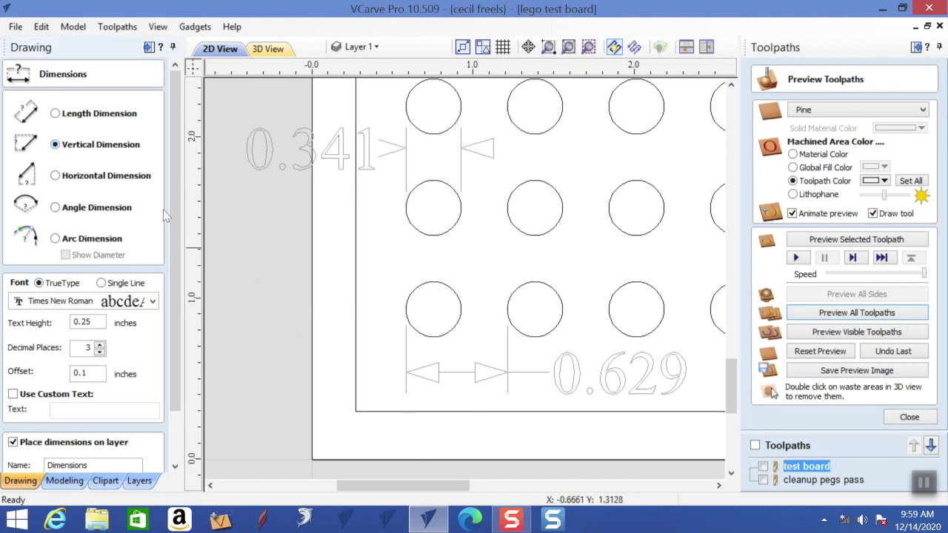
left_click(534, 338)
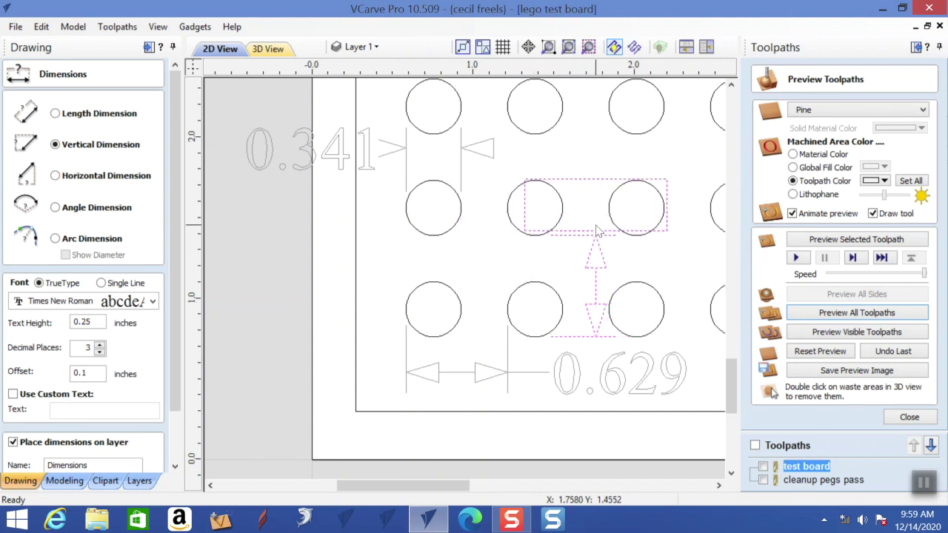
key("Escape")
left_click(606, 183)
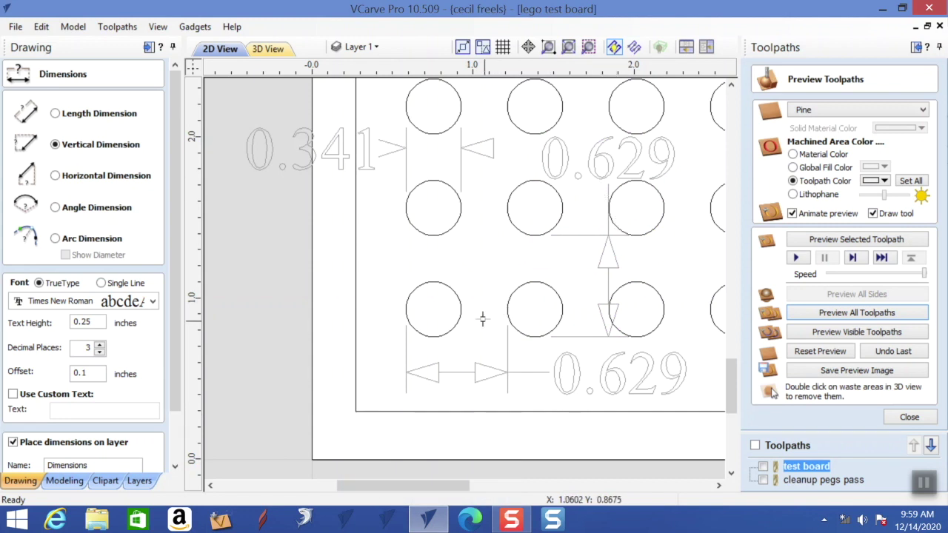
left_click(453, 289)
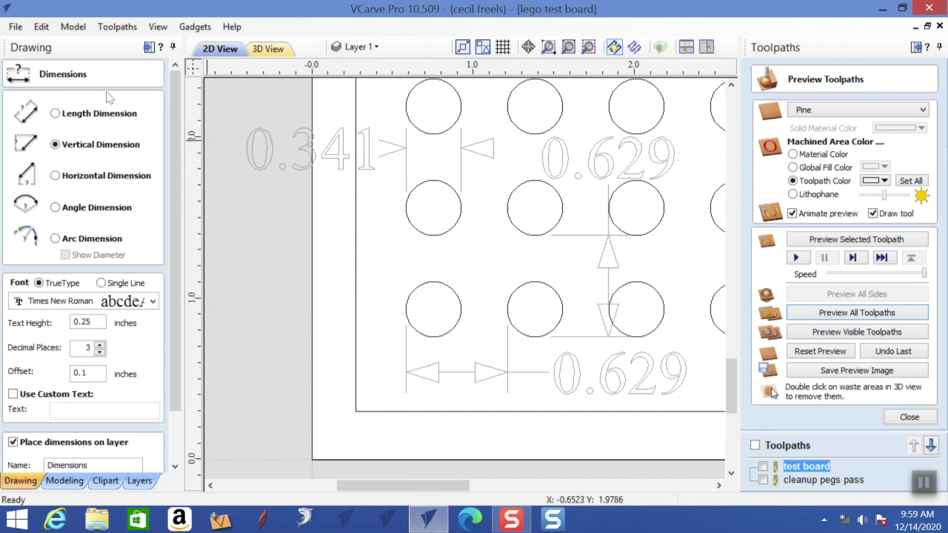
Start a new 12-inch-tall, 0.5-inch-thick job, discarding the lego test board changes.
left_click(15, 26)
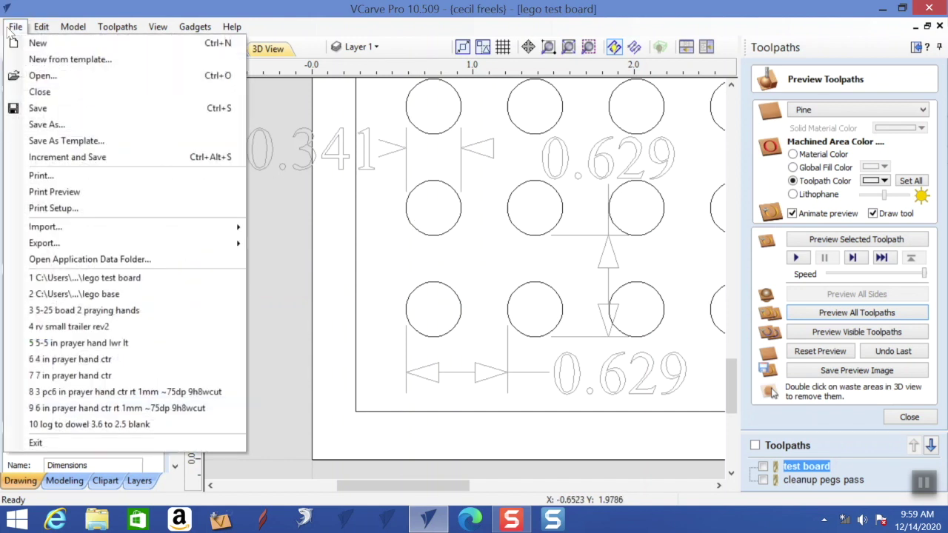
left_click(37, 43)
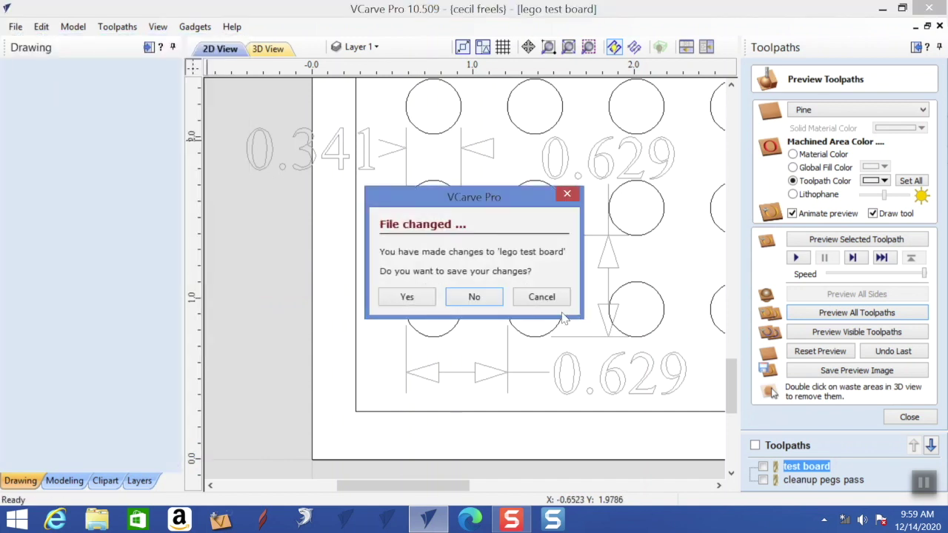
left_click(449, 297)
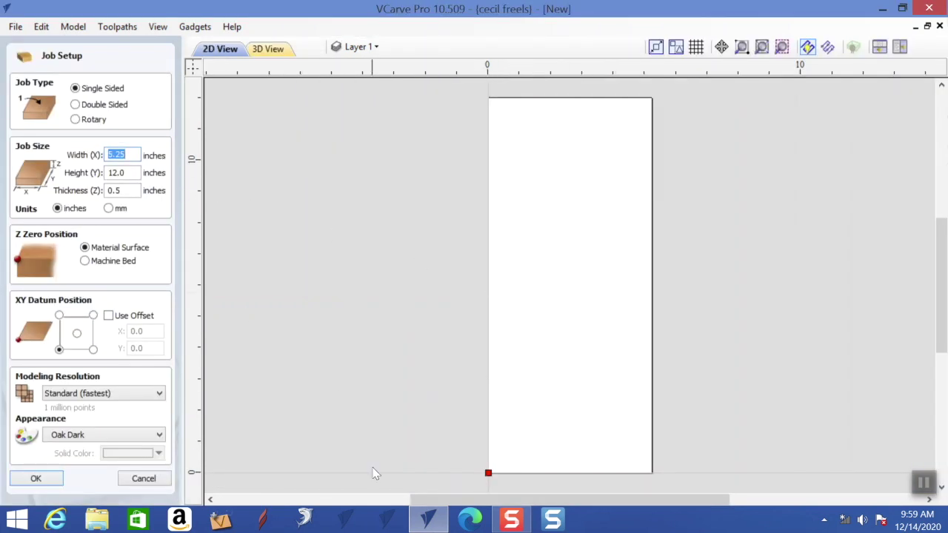
left_click(37, 480)
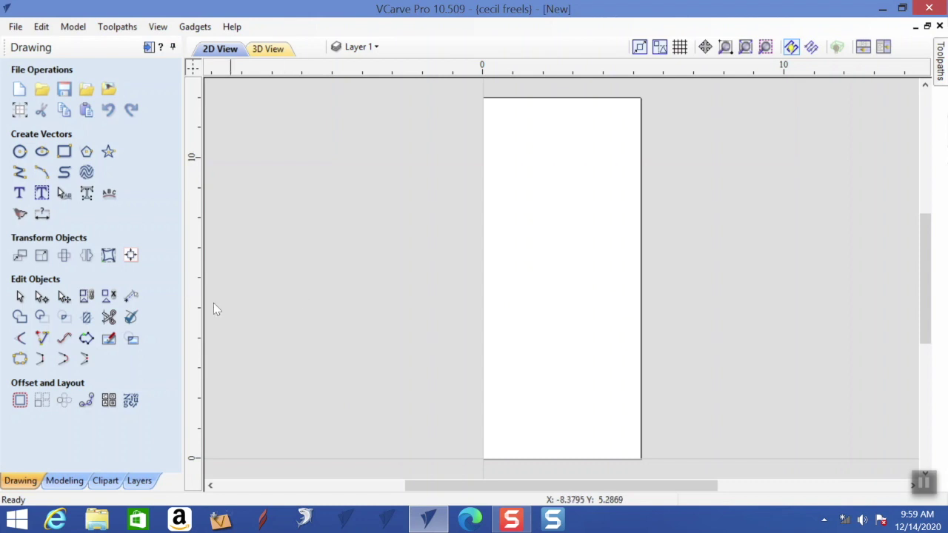
Draw a 0.341-inch diameter circle at the origin 0,0.
left_click(20, 152)
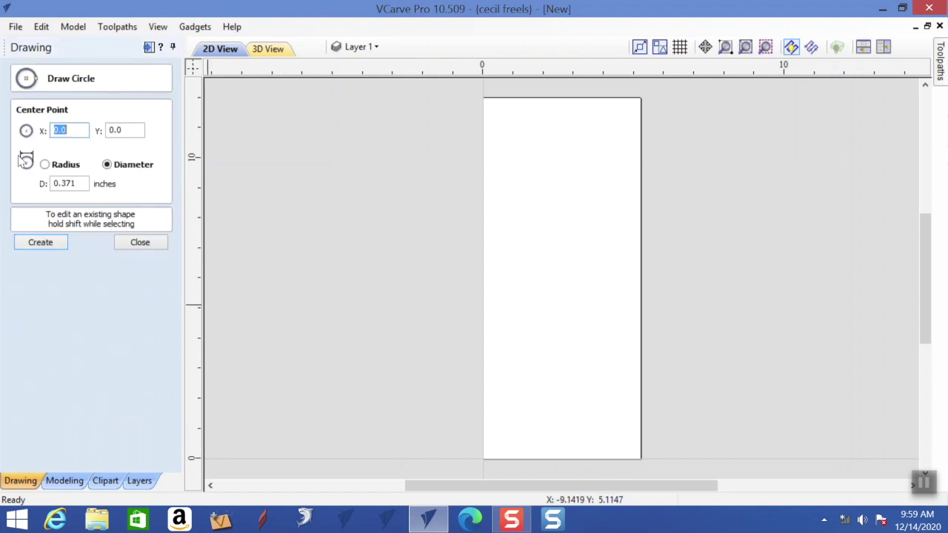
left_click(70, 183)
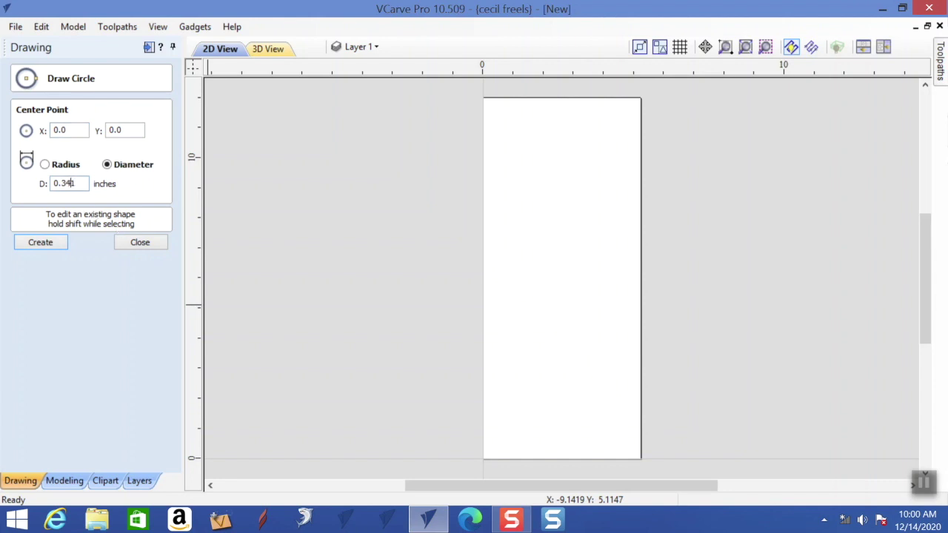
left_click(34, 242)
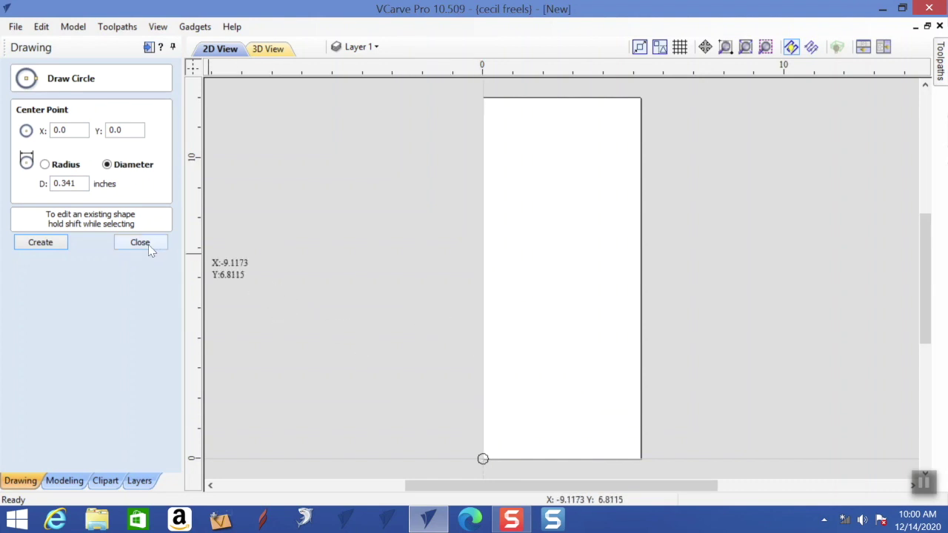
left_click(145, 244)
Move the circle just inside the sheet's lower-left corner.
left_click(485, 462)
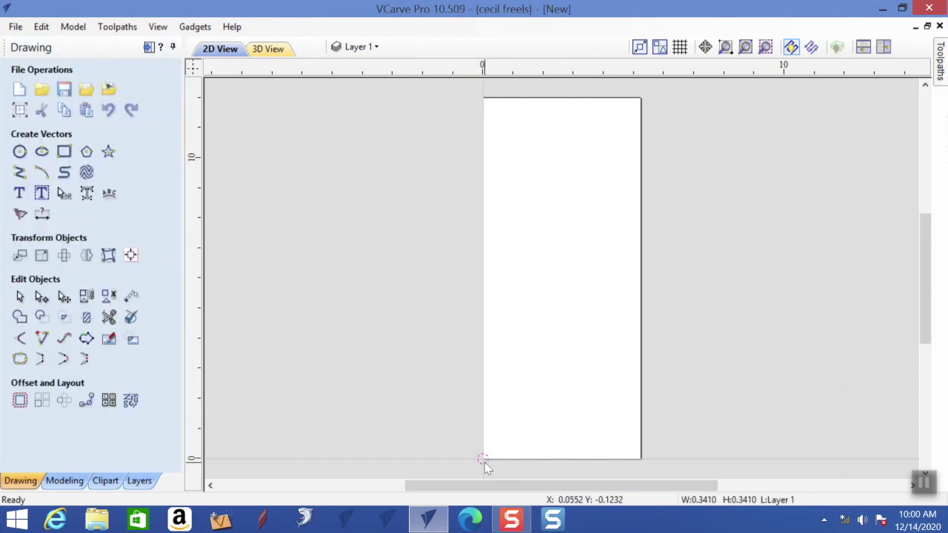
left_click(492, 449)
left_click_drag(483, 459, 496, 447)
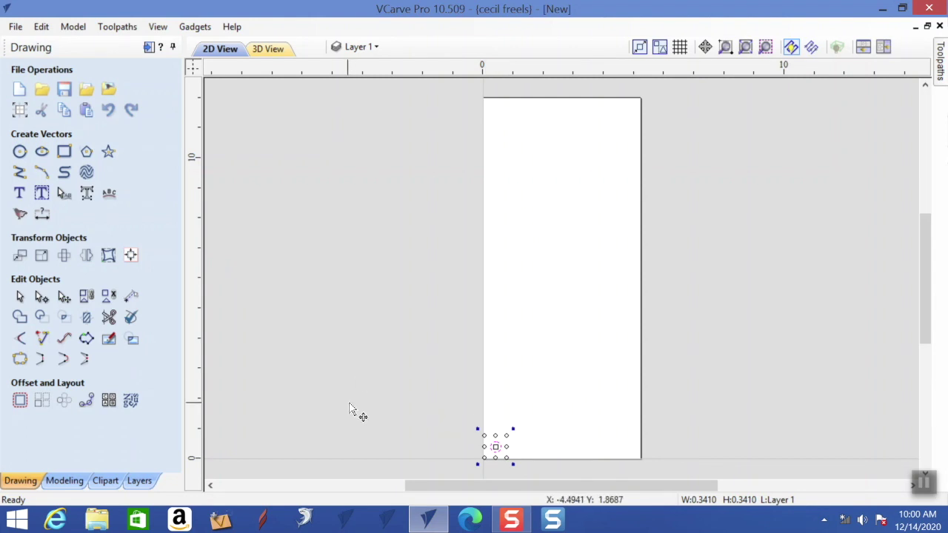
left_click(311, 339)
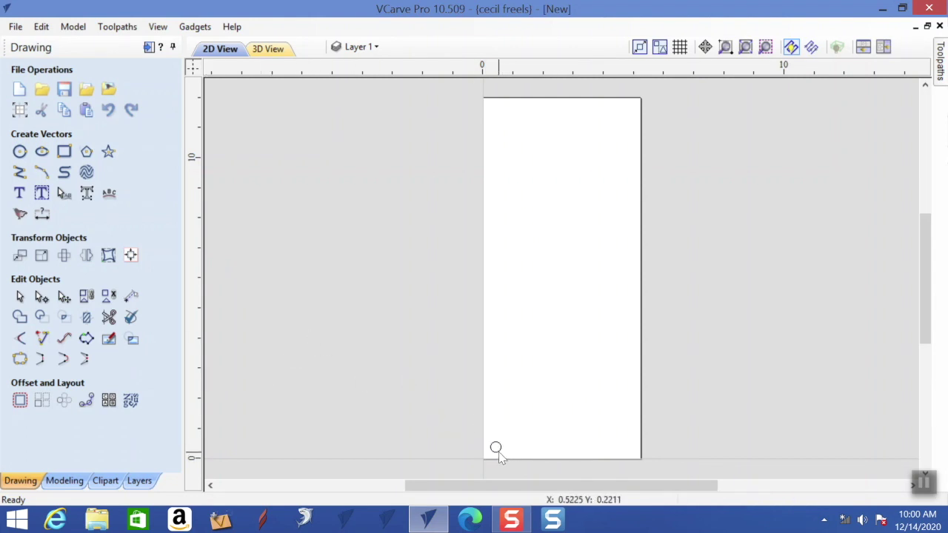
Array Copy the circle into 12 rows by 5 columns at 0.629-inch spacing.
left_click(43, 404)
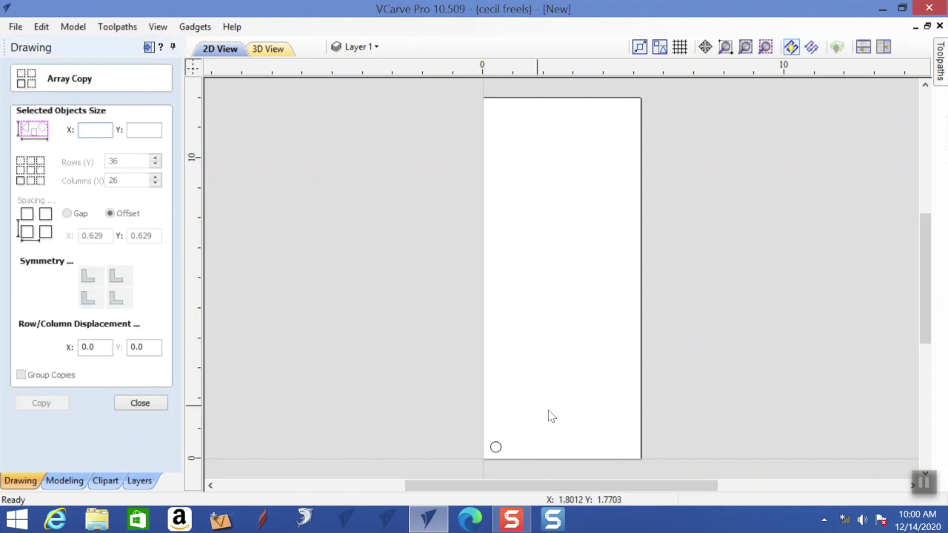
left_click(497, 447)
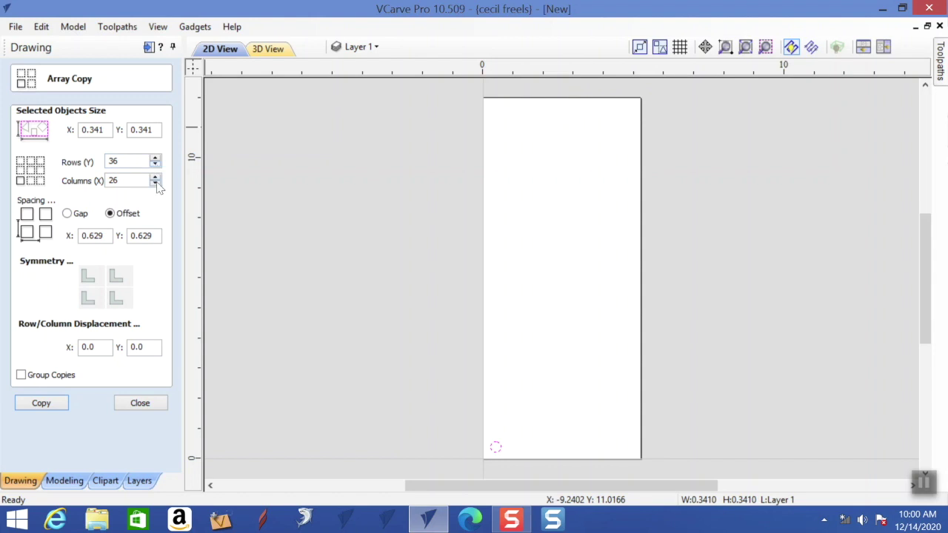
left_click_drag(146, 183, 86, 186)
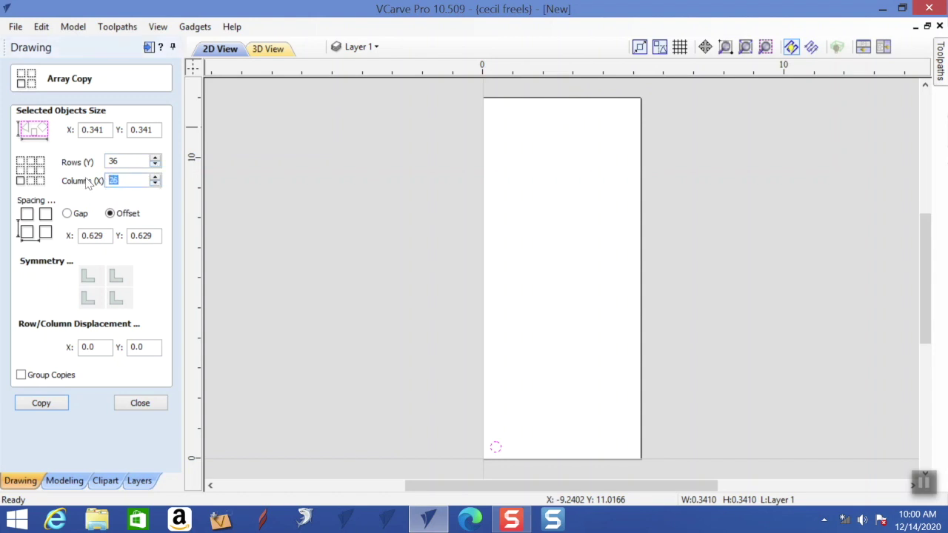
type("5")
left_click_drag(134, 158, 86, 163)
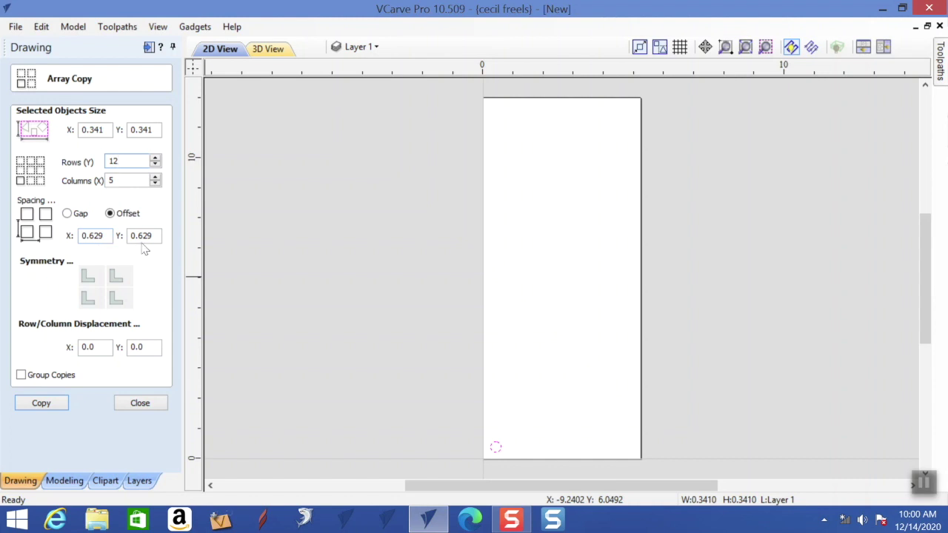
left_click(42, 403)
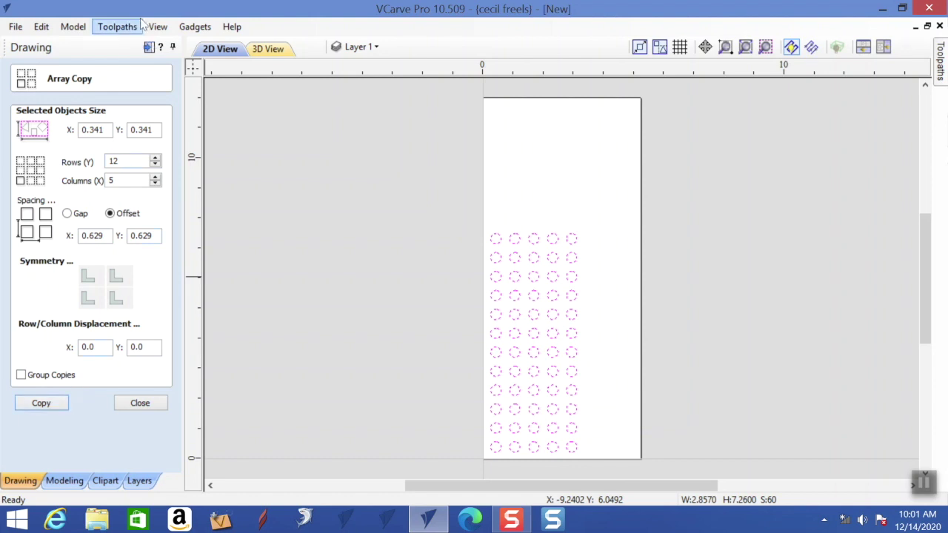
left_click(41, 26)
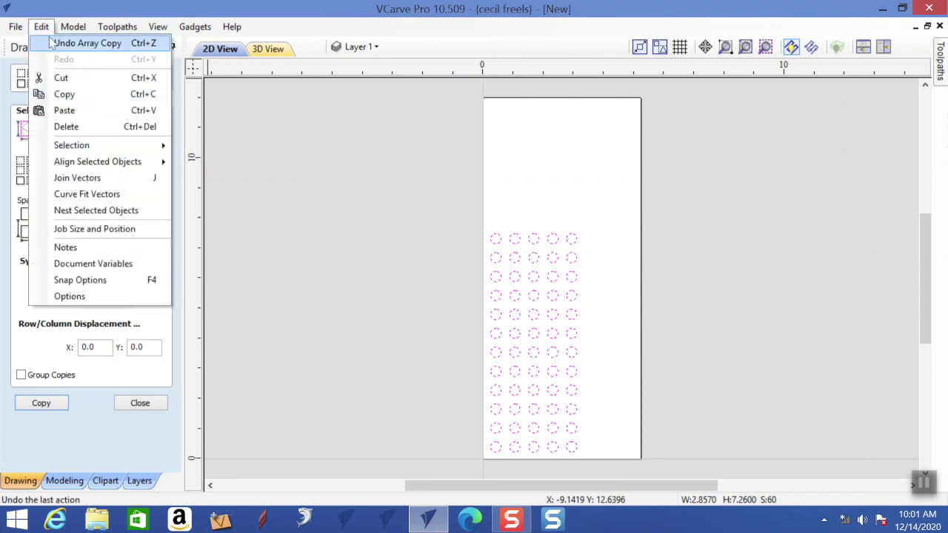
Undo the 12-by-5 array and copy a 24-row by 10-column array instead.
left_click(87, 43)
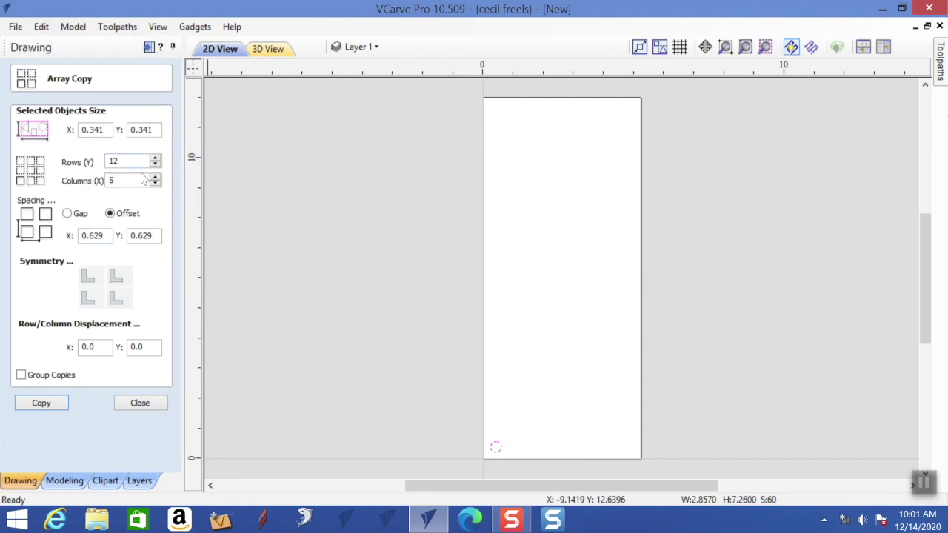
left_click_drag(131, 181, 87, 185)
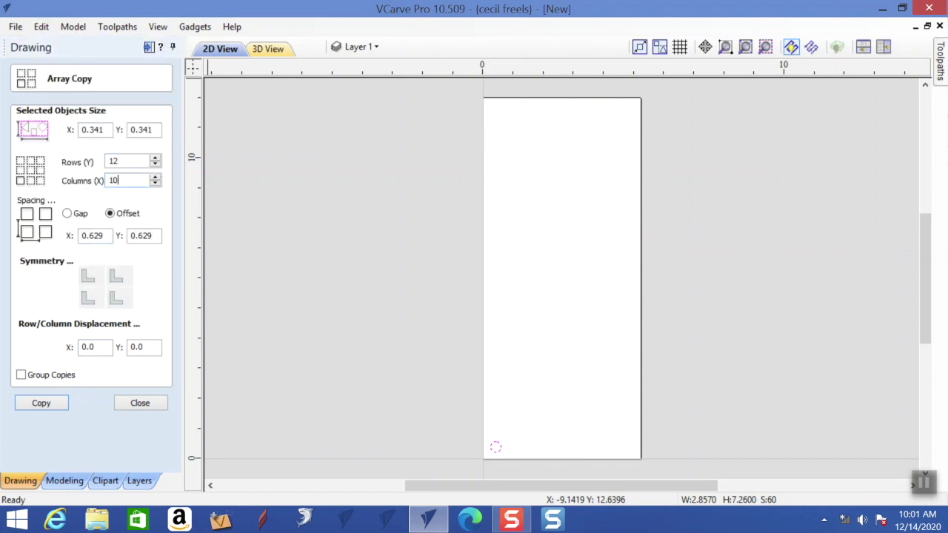
left_click_drag(113, 160, 77, 153)
left_click(42, 405)
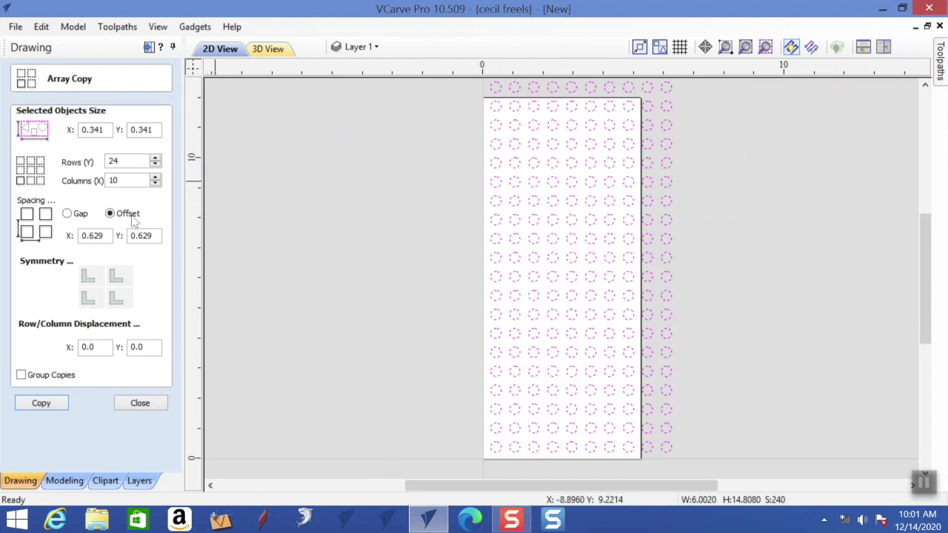
Lower the Array Copy settings to 23 rows and 8 columns.
left_click(154, 164)
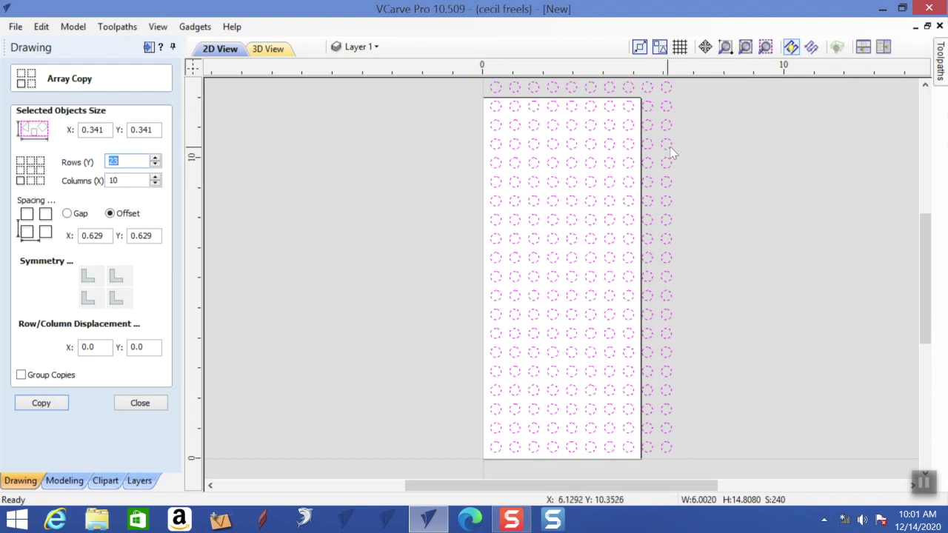
left_click(155, 183)
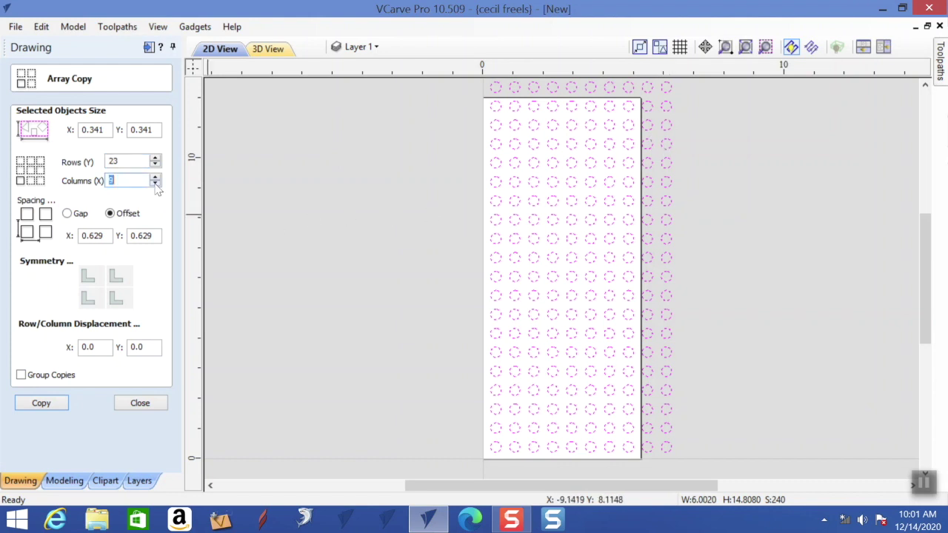
left_click(46, 28)
Undo the oversized array and copy a 23-row by 8-column grid.
left_click(77, 40)
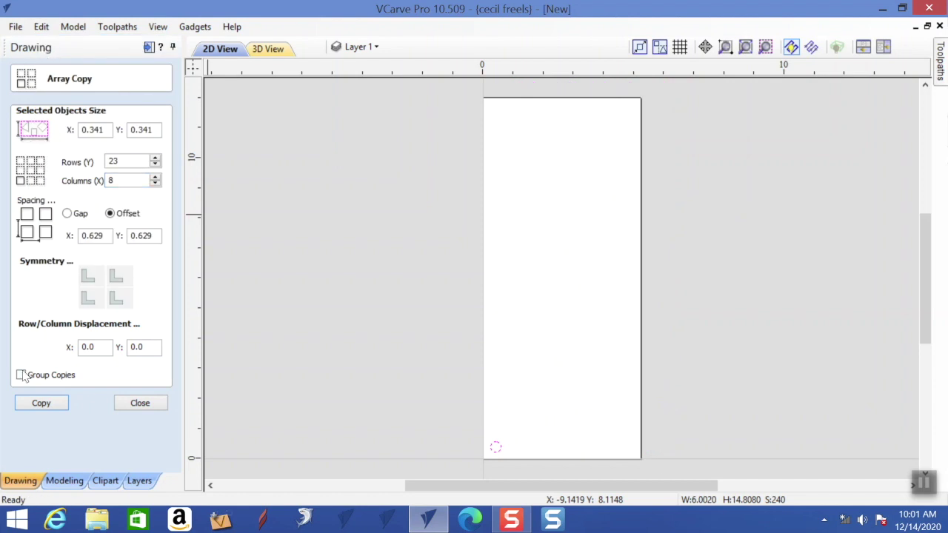
left_click(46, 407)
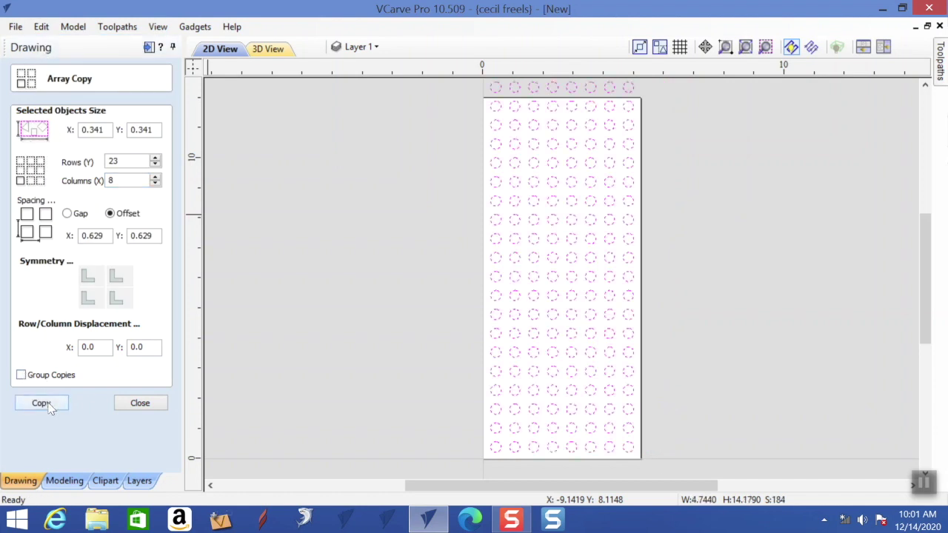
scroll(359, 274, "down", 2)
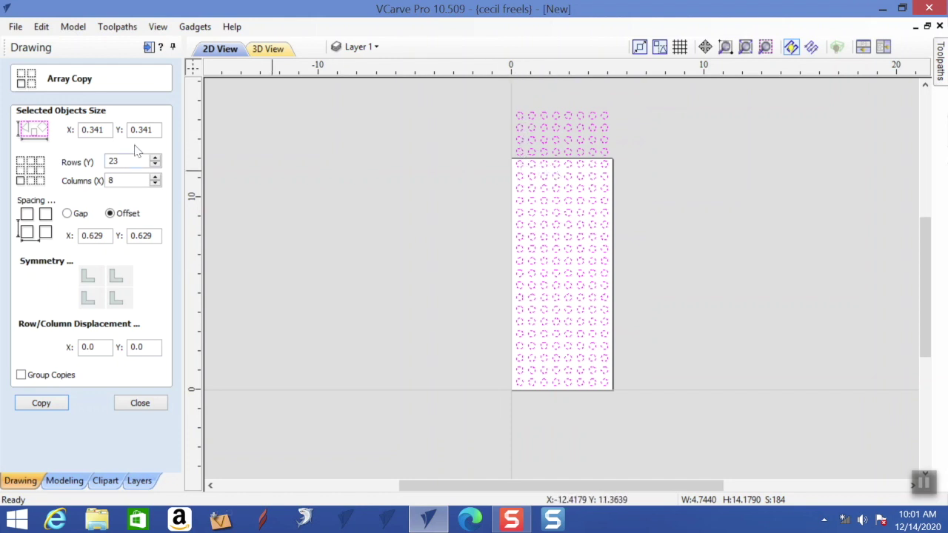
Replace it with a 19-row by 8-column array of circles filling the board.
left_click(155, 168)
left_click(155, 167)
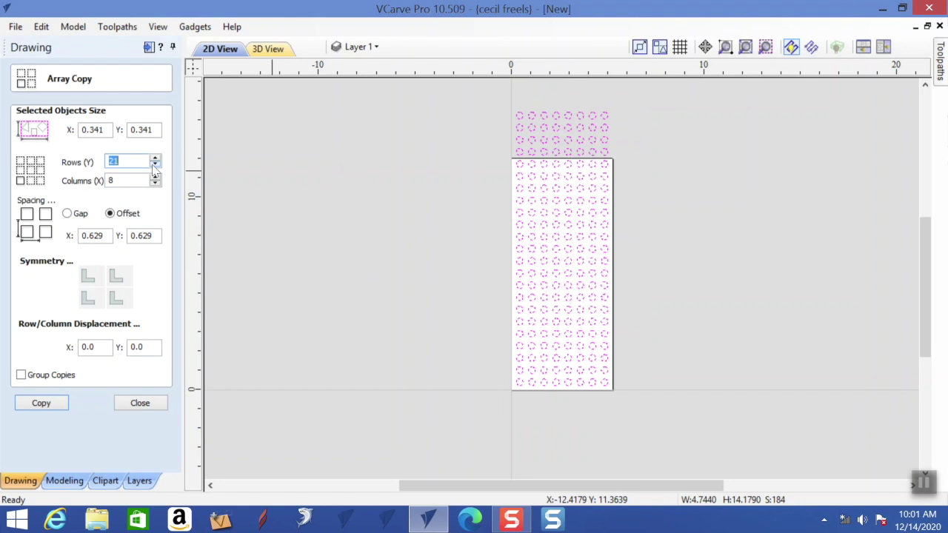
left_click(155, 167)
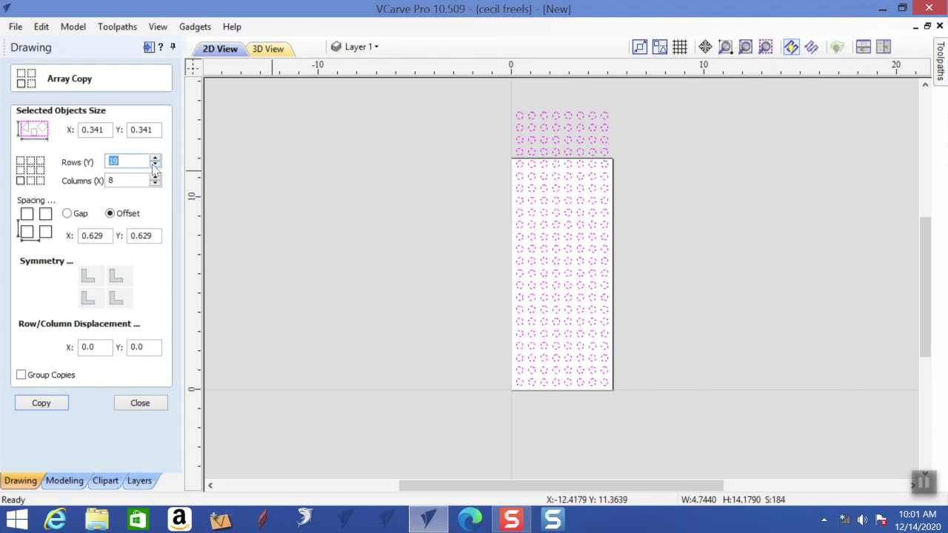
left_click(41, 26)
left_click(63, 40)
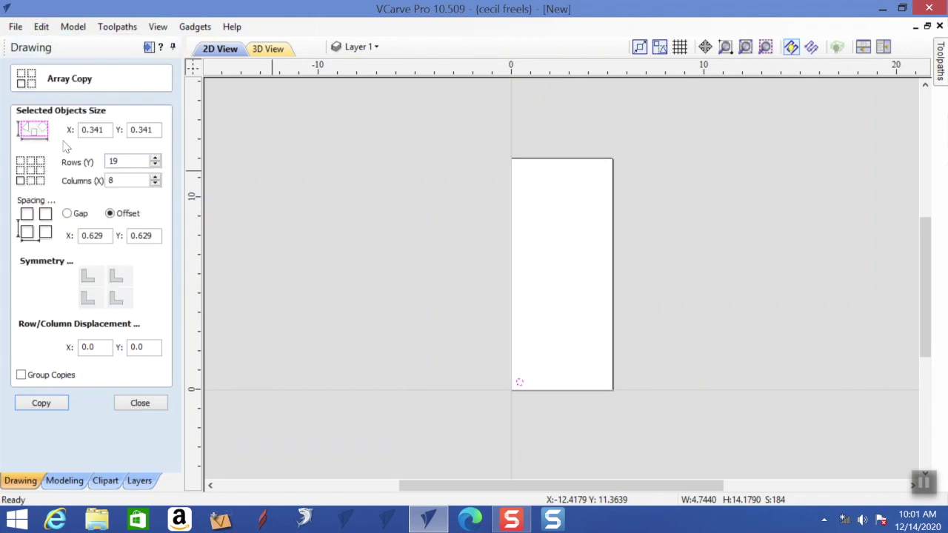
left_click(50, 403)
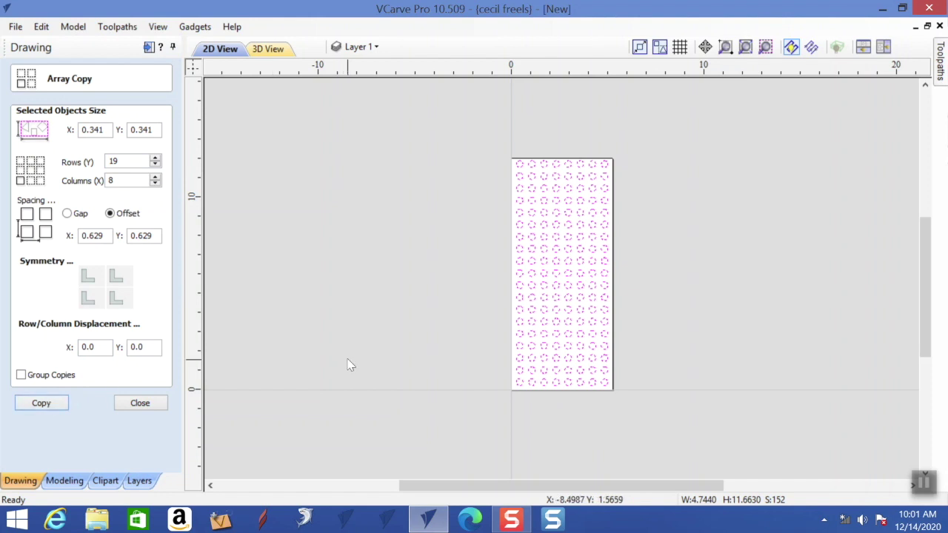
scroll(401, 321, "up", 2)
scroll(391, 307, "down", 2)
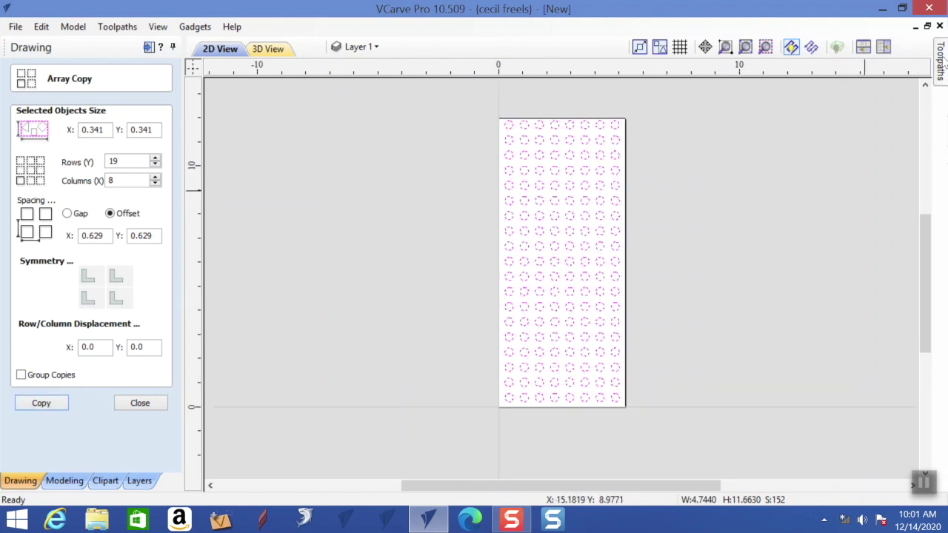
mouse_move(944, 64)
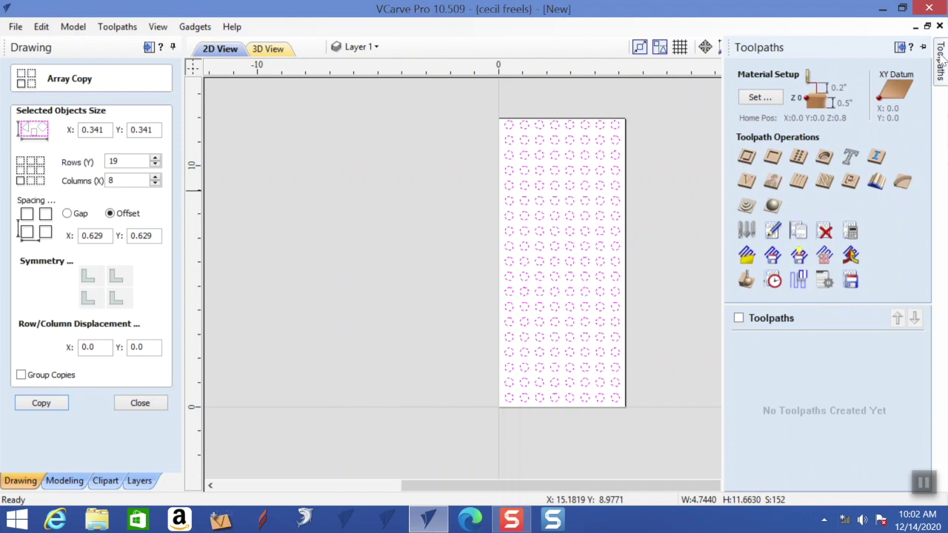
Close Array Copy and draw a 5.25 × 12.0 inch rectangle anchored at 0,0 around the grid.
left_click(747, 157)
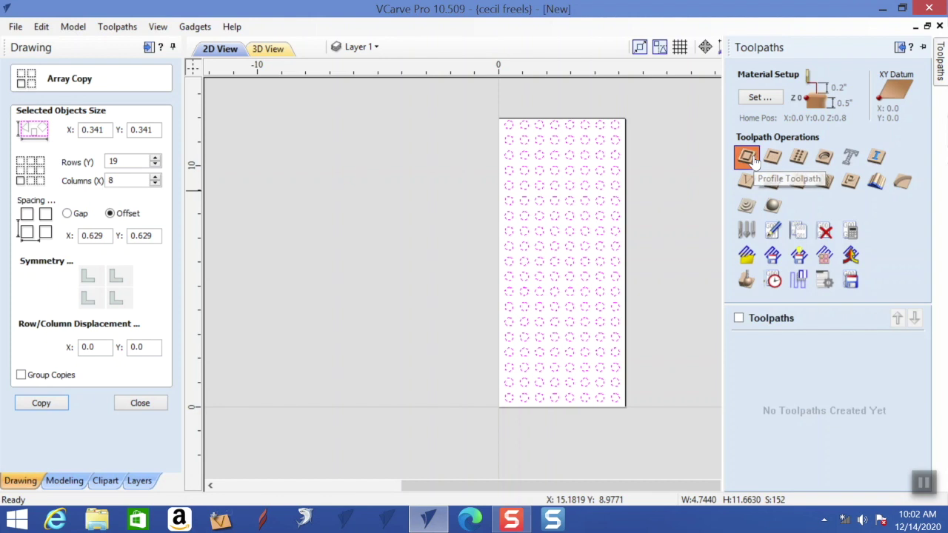
left_click(155, 404)
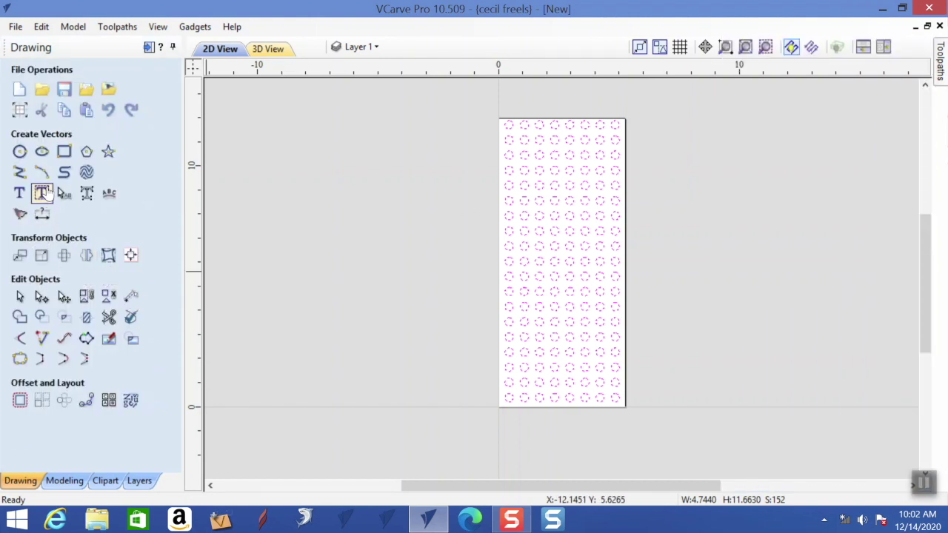
left_click(64, 151)
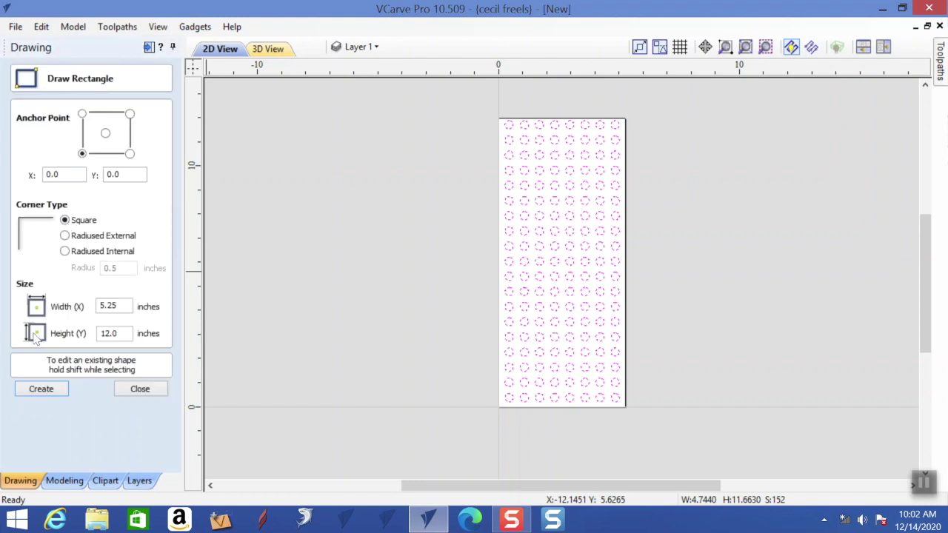
left_click(42, 390)
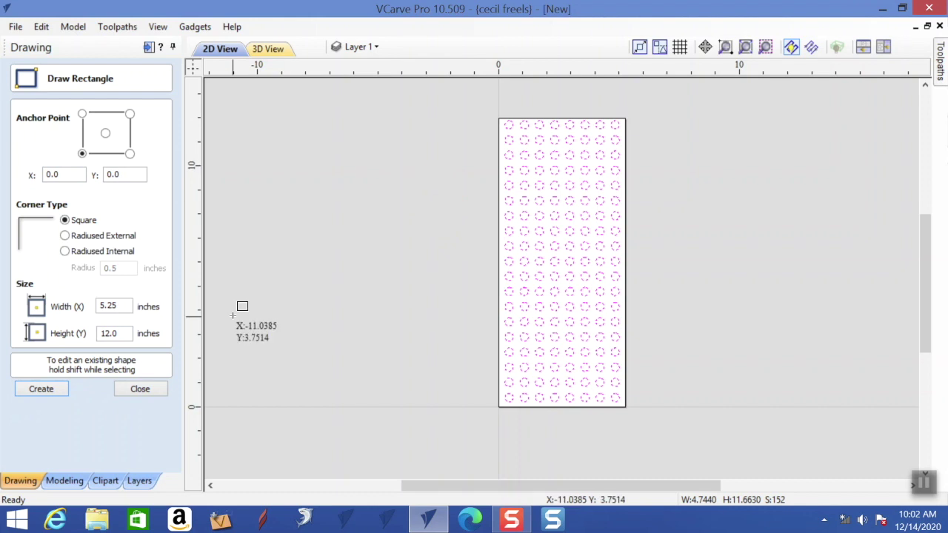
left_click(139, 389)
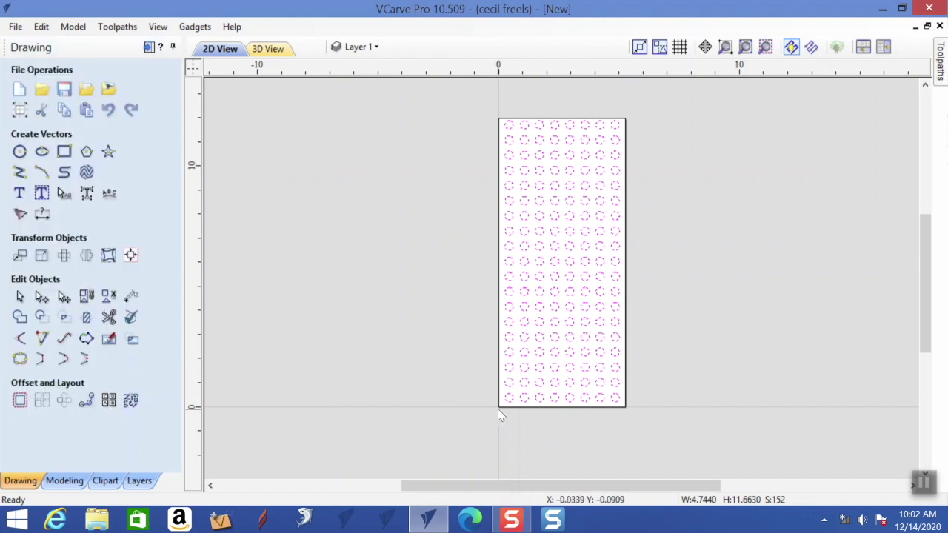
Bring out the Toolpaths panel and pin it open.
left_click(941, 70)
left_click(942, 66)
left_click(929, 47)
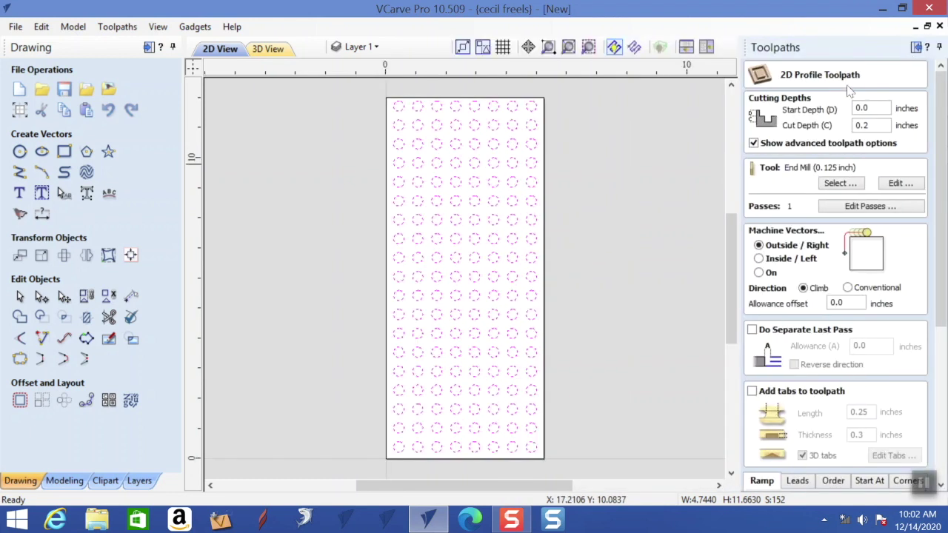
Select all 152 circles and the board outline, and open the profile end mill's settings.
left_click(544, 218)
left_click(531, 184)
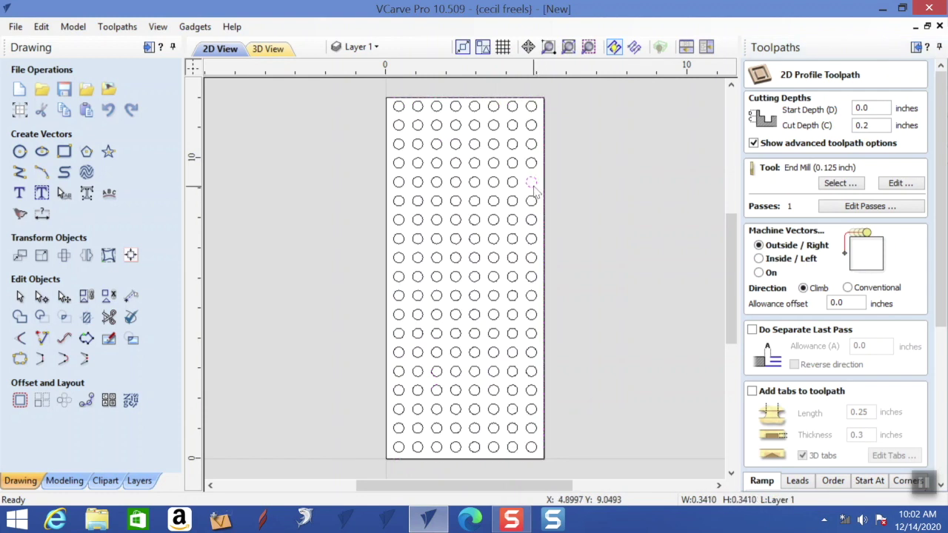
left_click(596, 193)
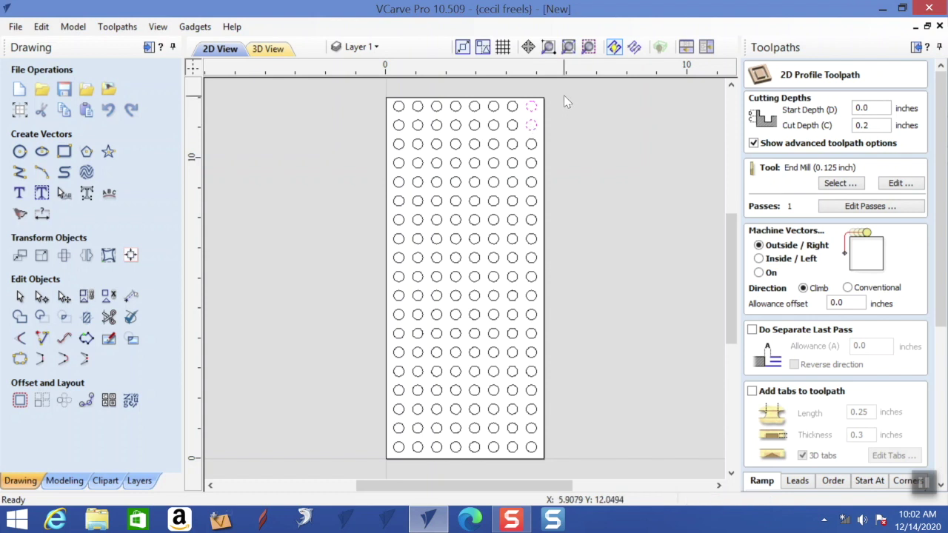
left_click_drag(565, 92, 364, 464)
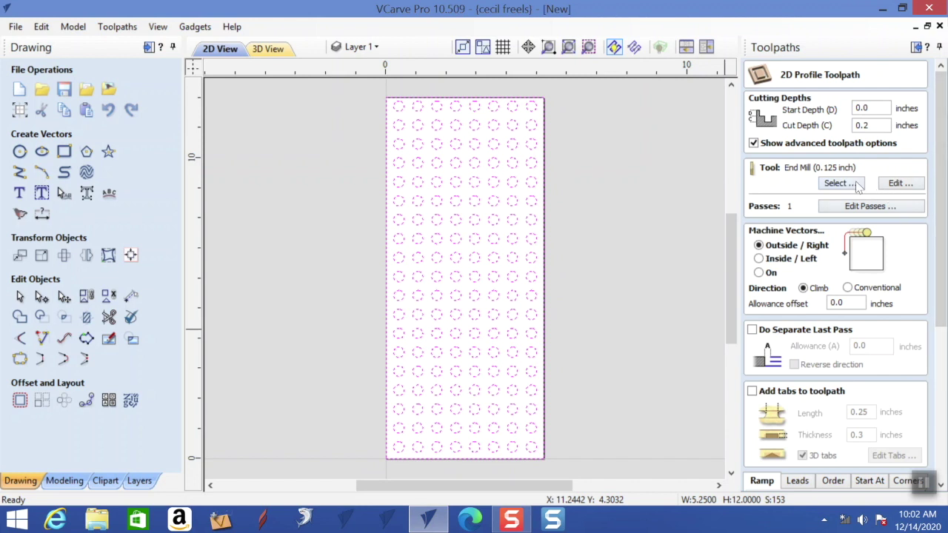
left_click(906, 183)
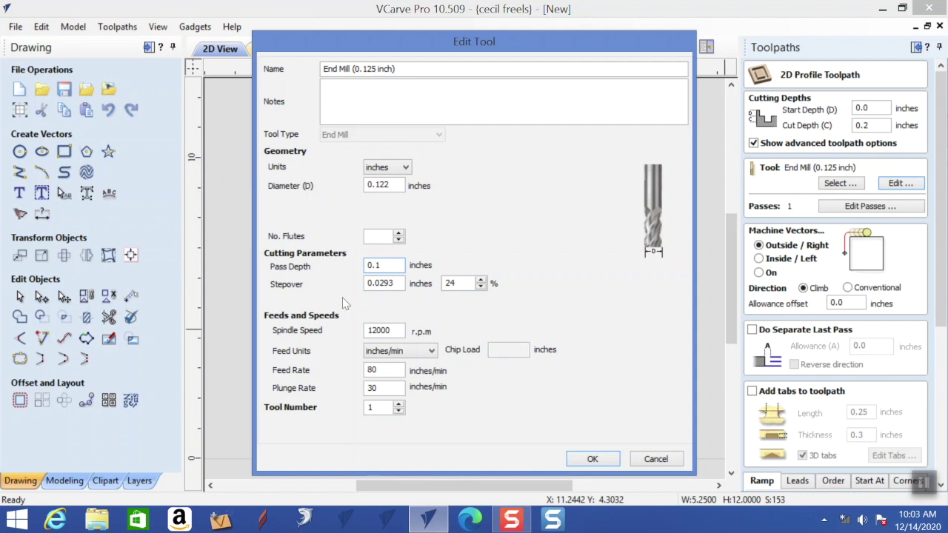
Give the end mill a 0.1 inch pass depth and 50% stepover (0.061 inch), and apply it.
left_click(481, 280)
left_click(481, 280)
left_click(481, 280)
left_click(480, 280)
left_click(481, 281)
left_click(480, 280)
left_click(481, 281)
left_click(481, 281)
left_click(609, 460)
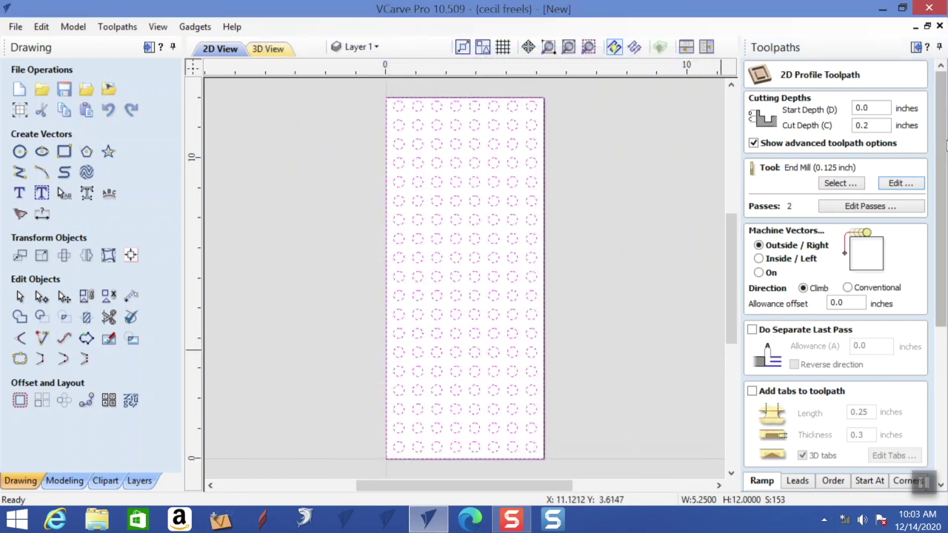
Calculate the 2D profile toolpath as Profile 1, cutting around every circle and the outline.
scroll(943, 184, "down", 2)
left_click_drag(943, 184, 930, 237)
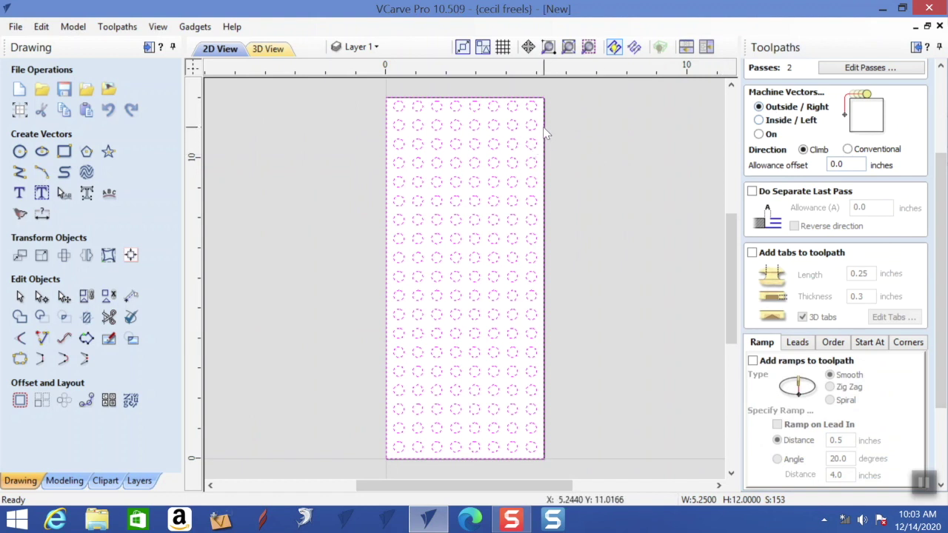
left_click_drag(940, 357, 937, 402)
scroll(869, 482, "down", 2)
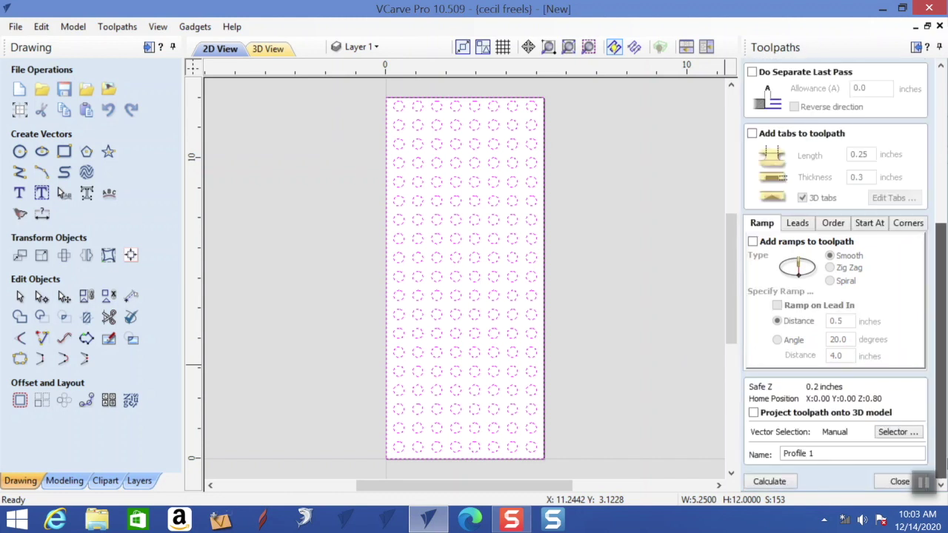
left_click(767, 483)
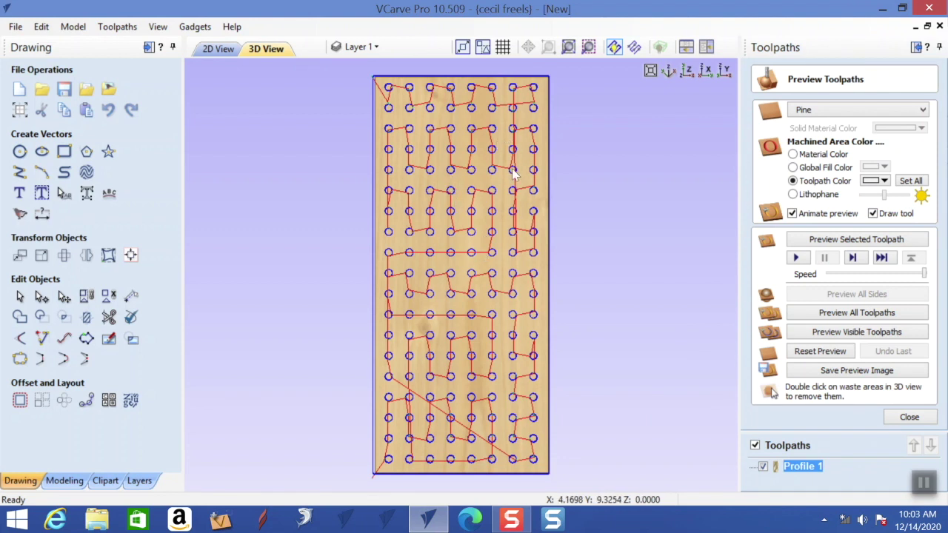
Preview Profile 1 machined on the pine board, then reopen its settings and close them.
left_click(830, 334)
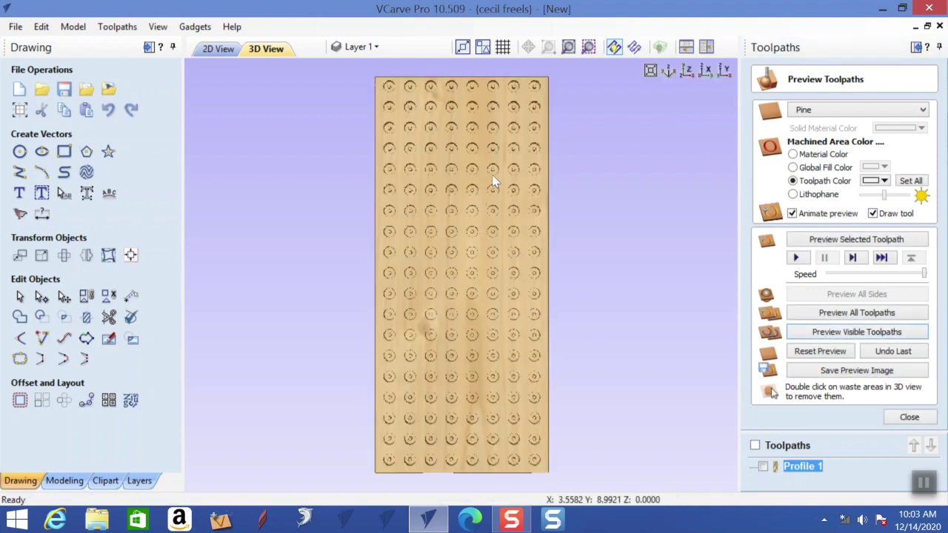
double_click(810, 472)
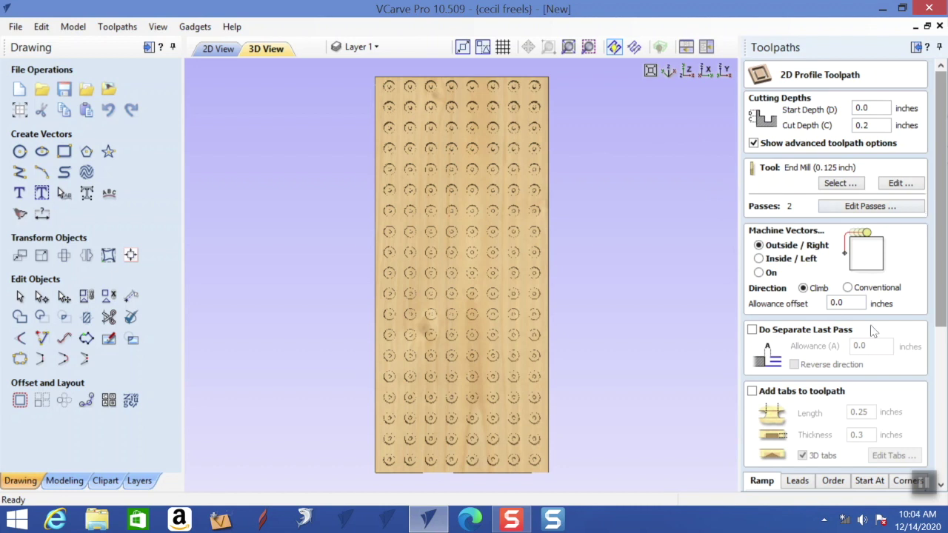
left_click_drag(943, 314, 943, 484)
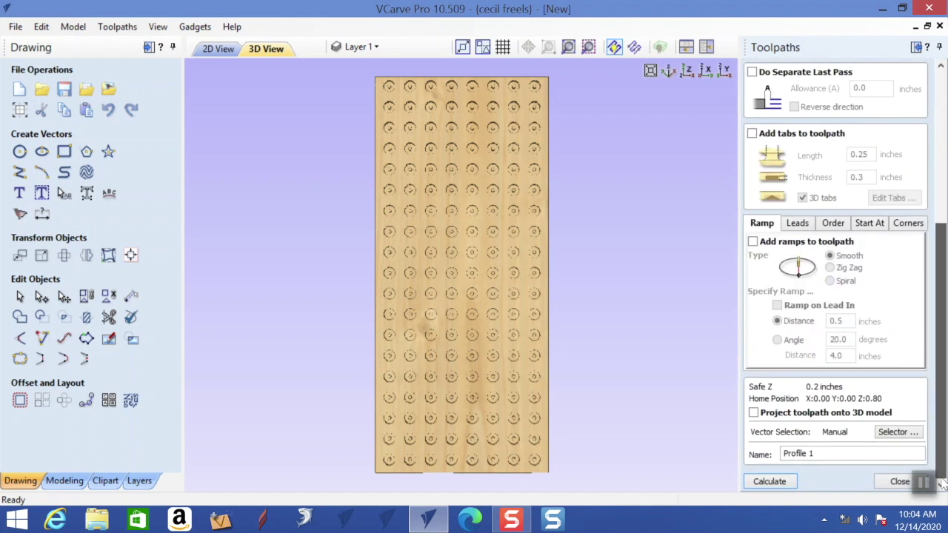
left_click(899, 481)
Set up a pocket toolpath, review its end mill unchanged, and calculate it as Pocket 1.
left_click(789, 158)
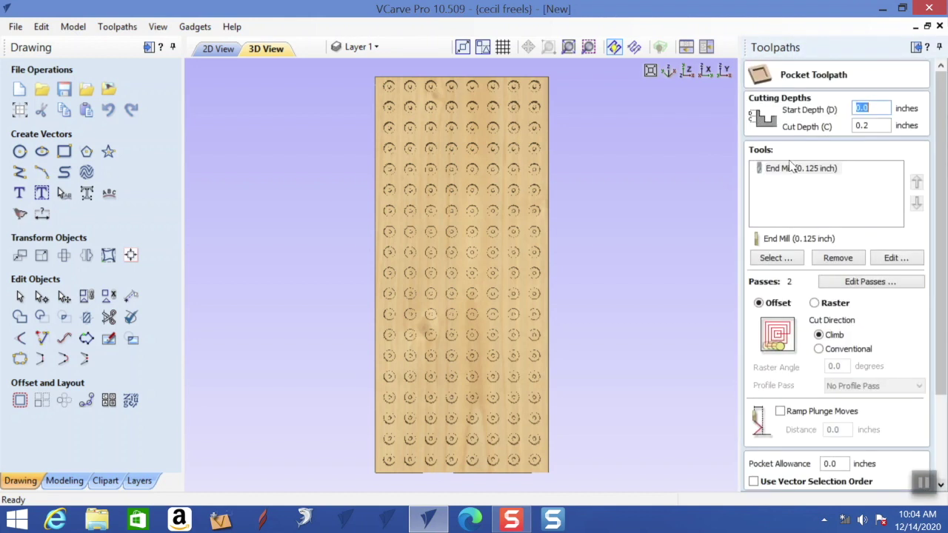
left_click(216, 49)
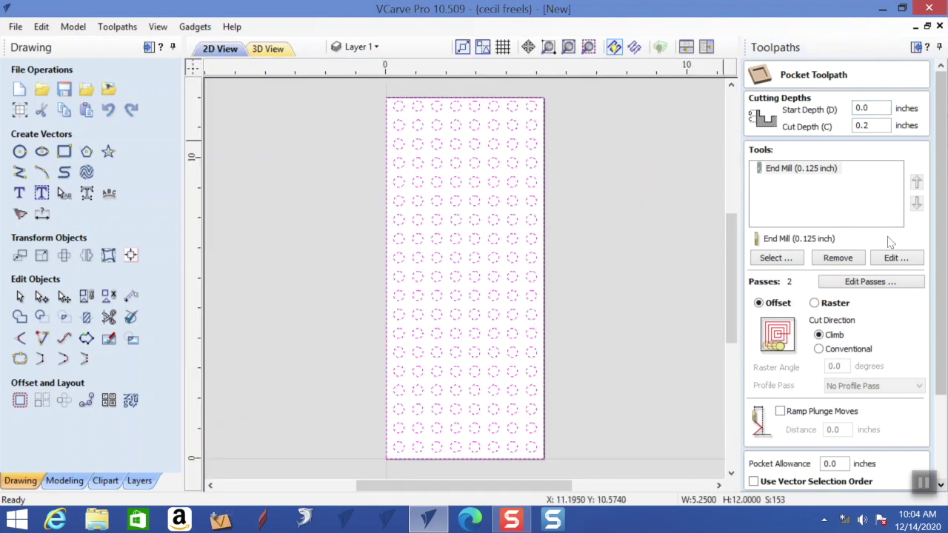
scroll(943, 224, "down", 2)
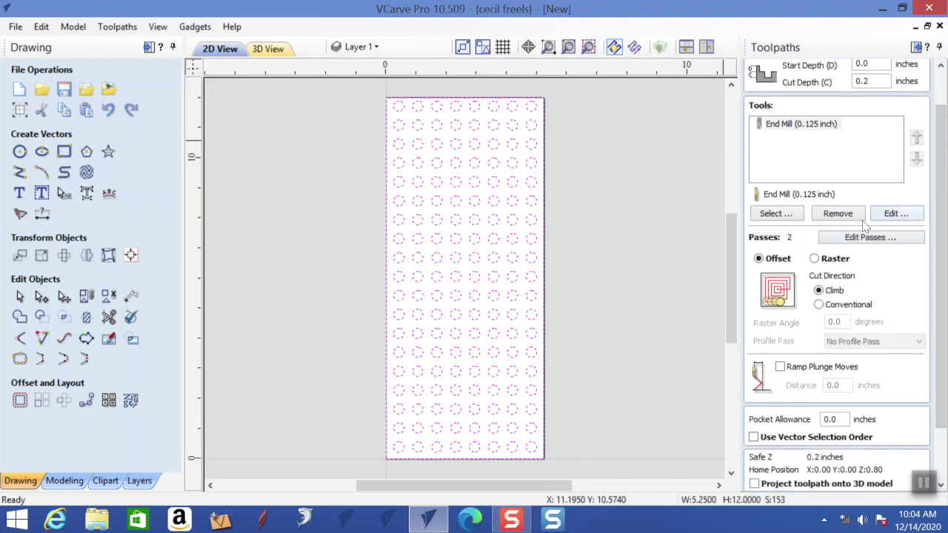
left_click(896, 214)
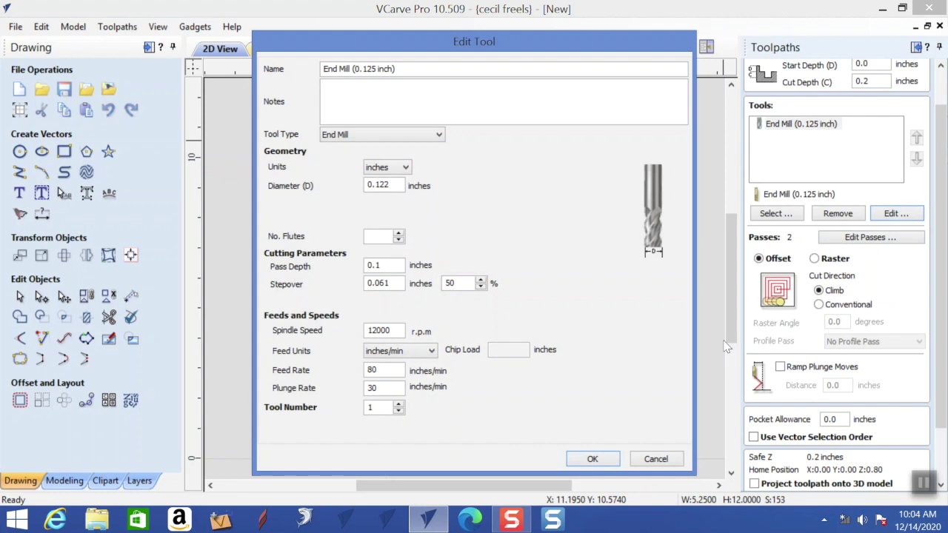
left_click(650, 464)
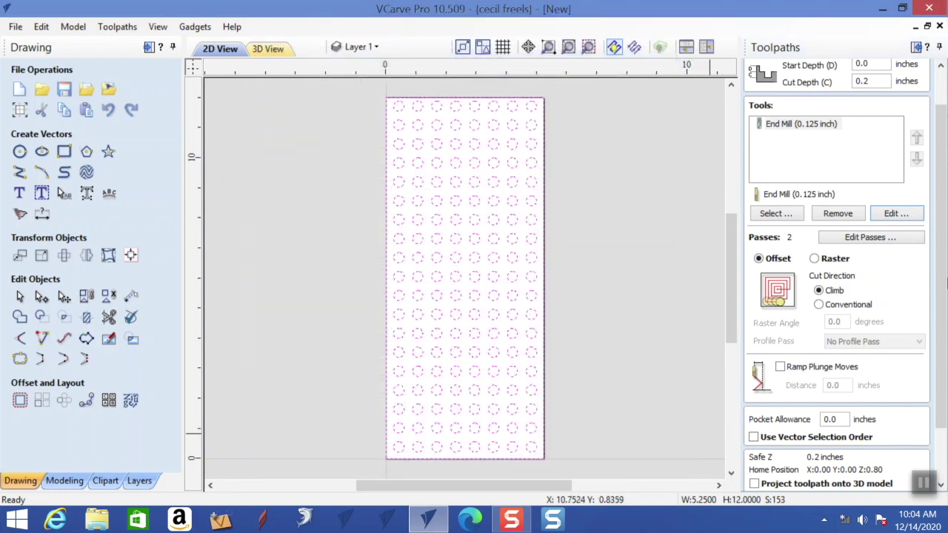
scroll(835, 445, "down", 3)
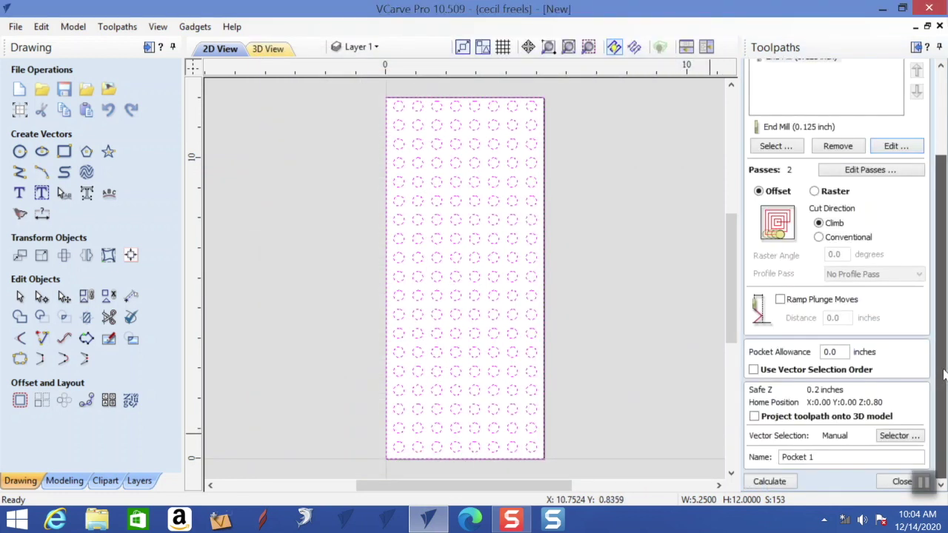
left_click(779, 482)
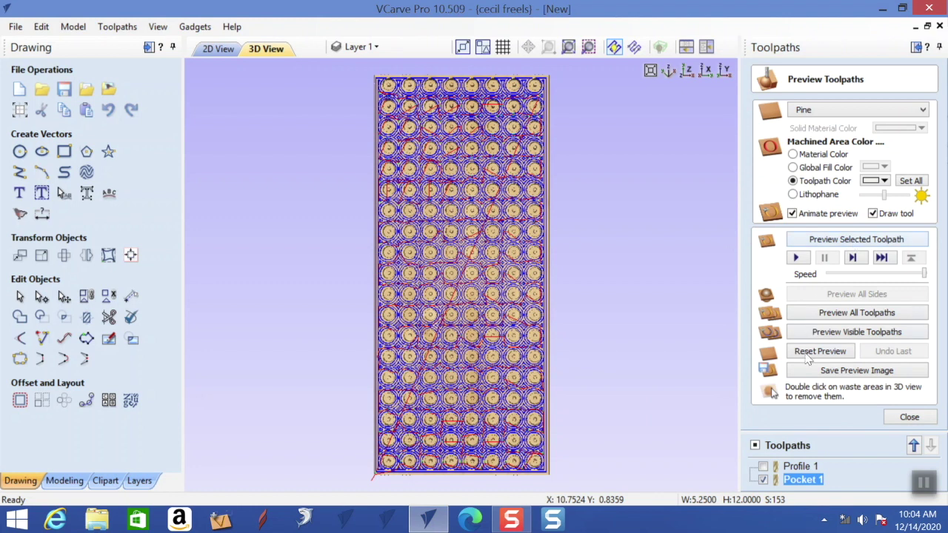
Delete the Profile 1 toolpath and reset the board preview to uncut pine.
left_click(805, 354)
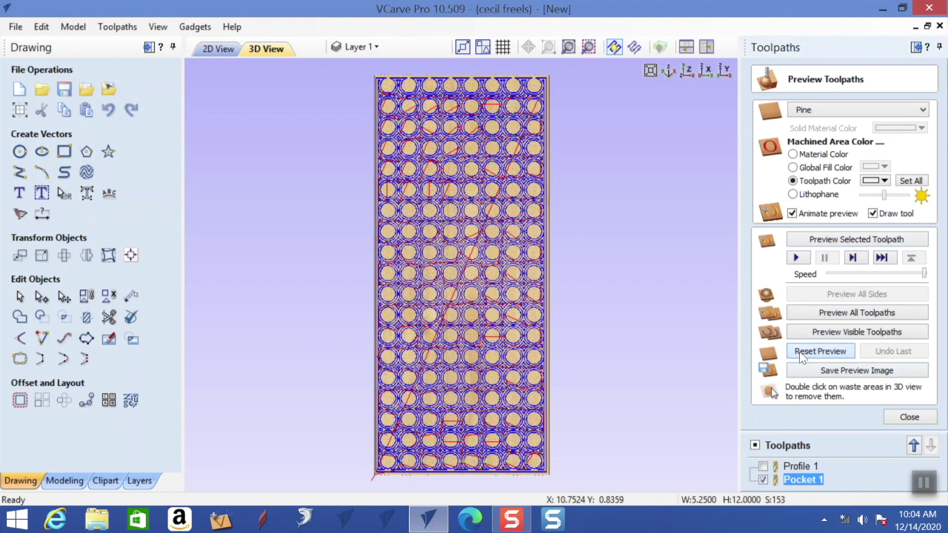
left_click(842, 315)
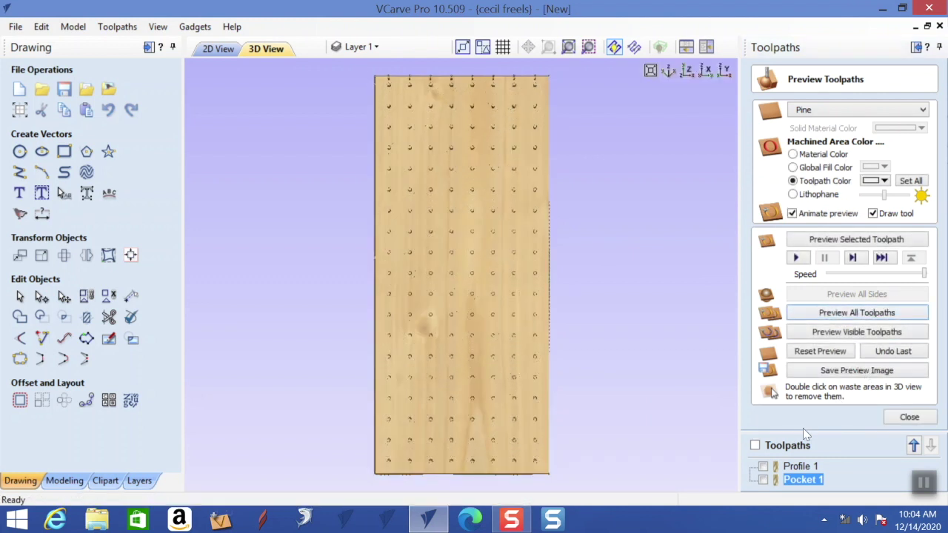
left_click(763, 466)
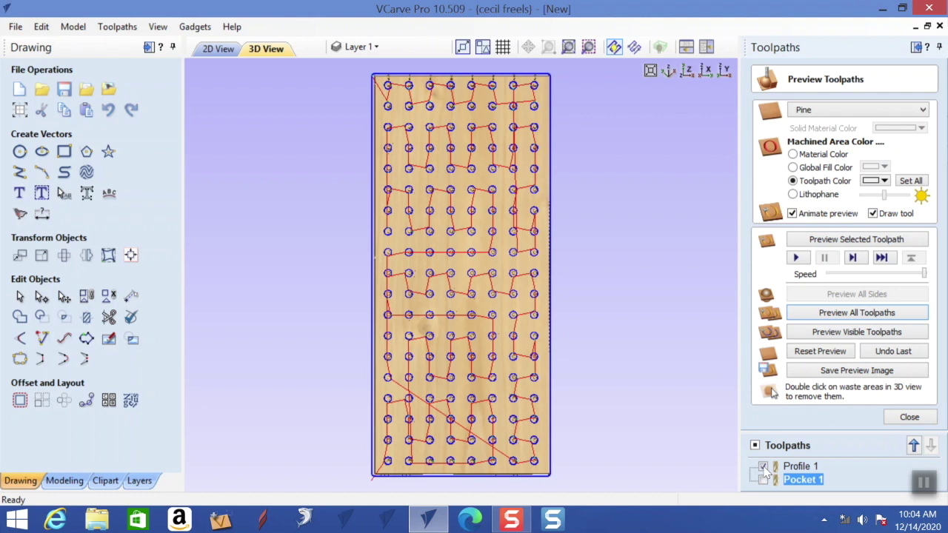
left_click(791, 468)
right_click(788, 470)
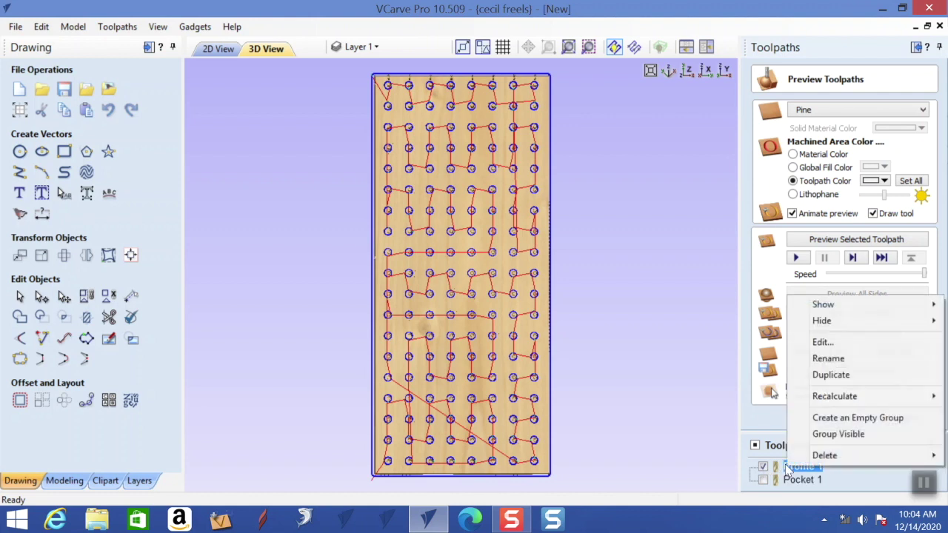
mouse_move(822, 456)
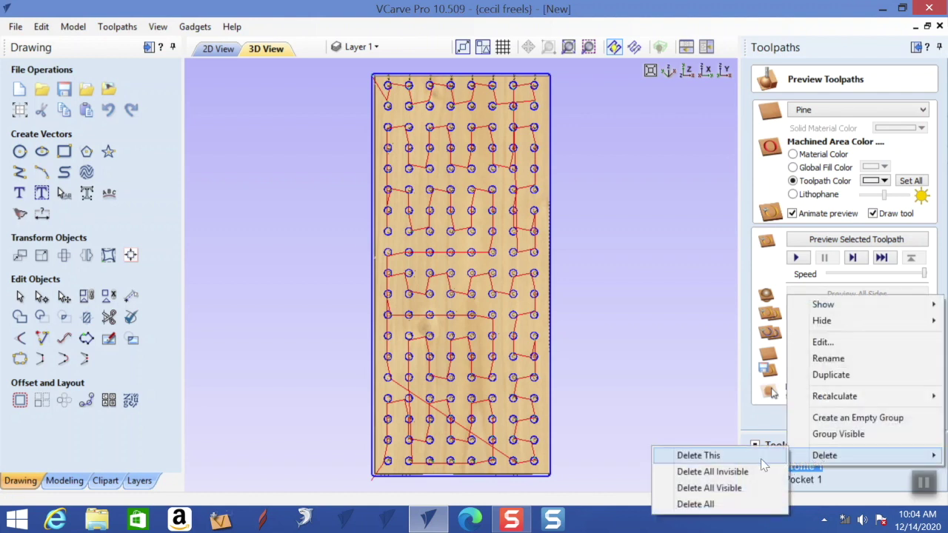
left_click(702, 454)
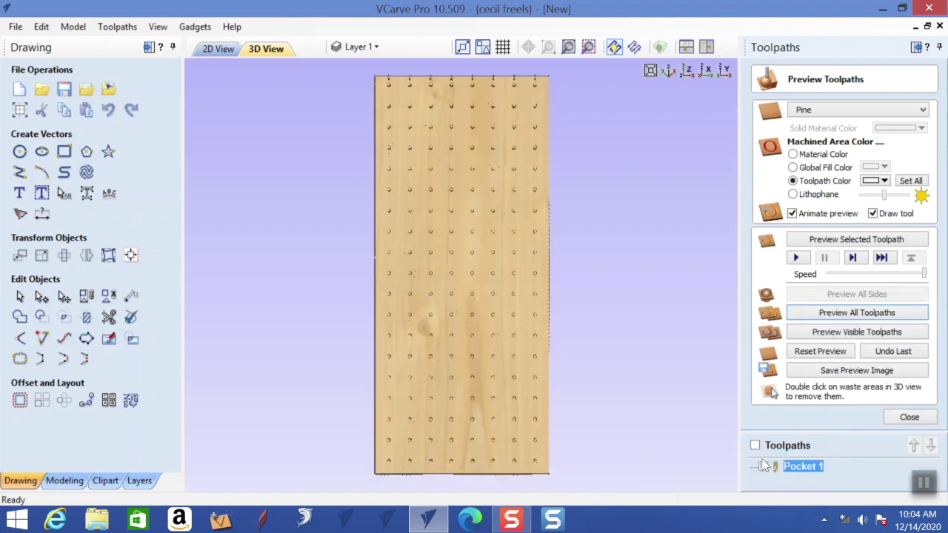
left_click(823, 352)
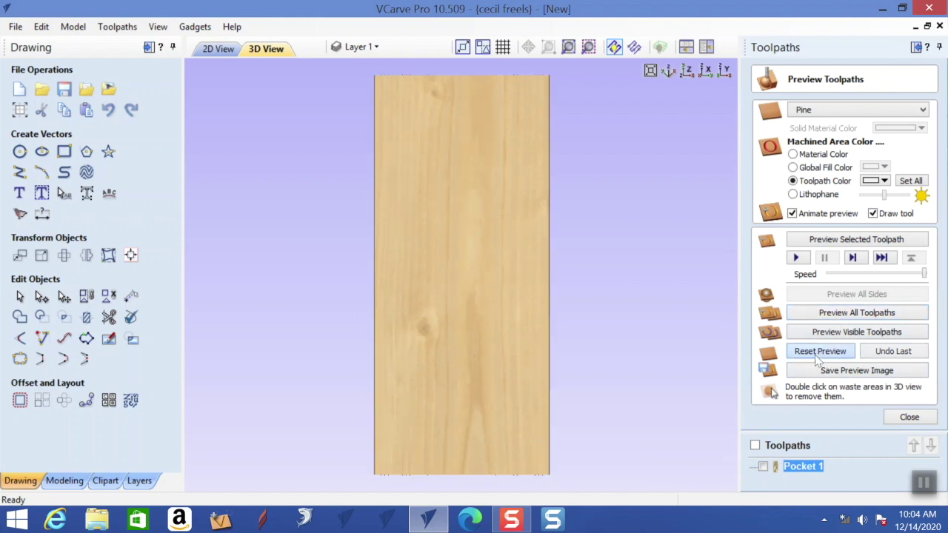
Simulate Pocket 1 on the board, orbit to inspect the raised studs, and close the preview panel.
left_click(810, 317)
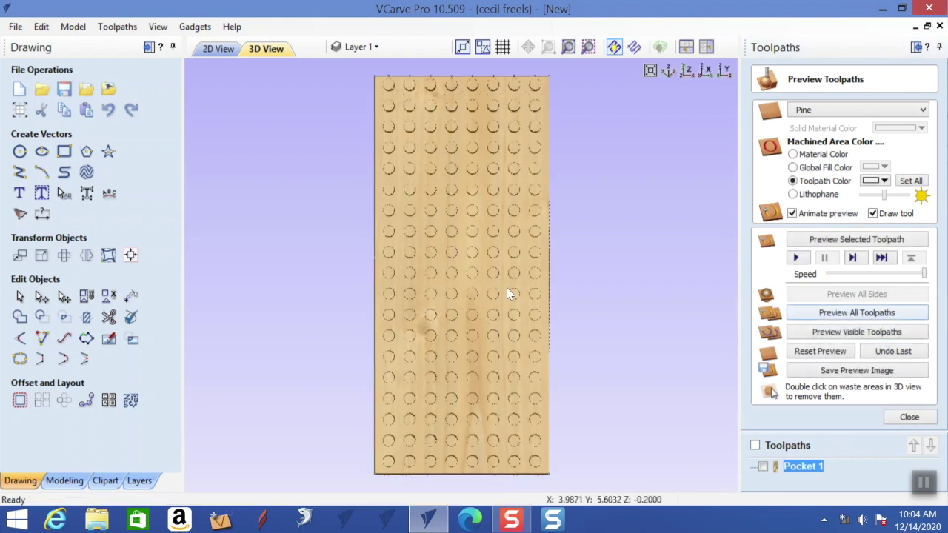
left_click_drag(480, 278, 383, 277)
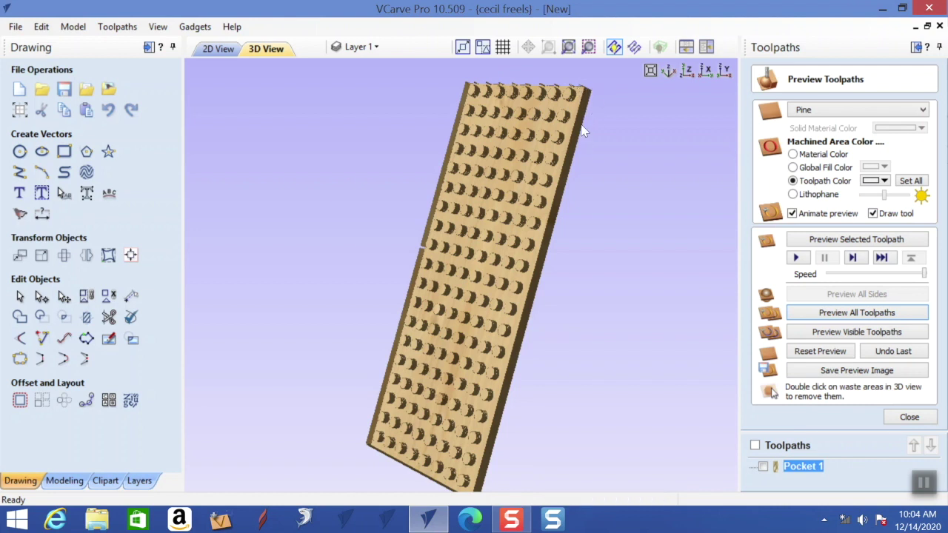
left_click_drag(574, 144, 474, 241)
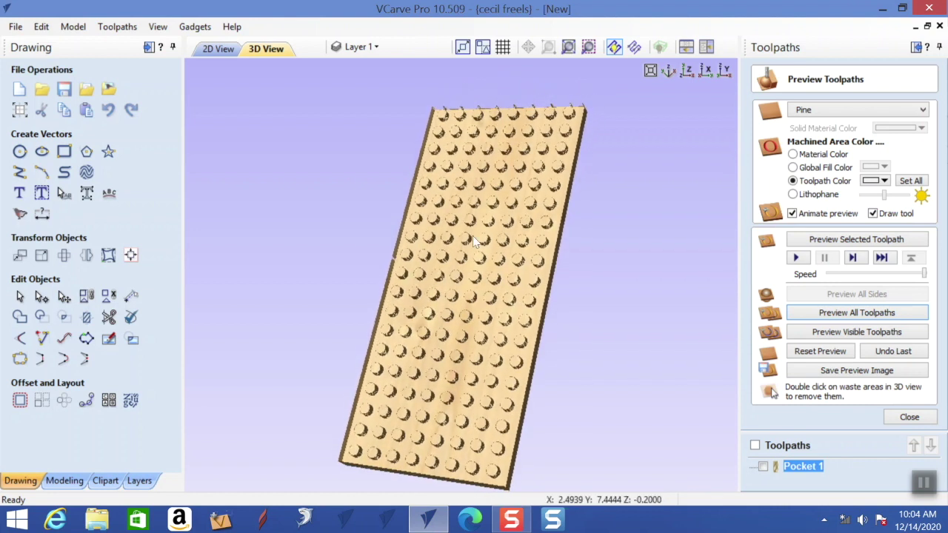
left_click_drag(436, 275, 321, 236)
left_click_drag(402, 311, 295, 289)
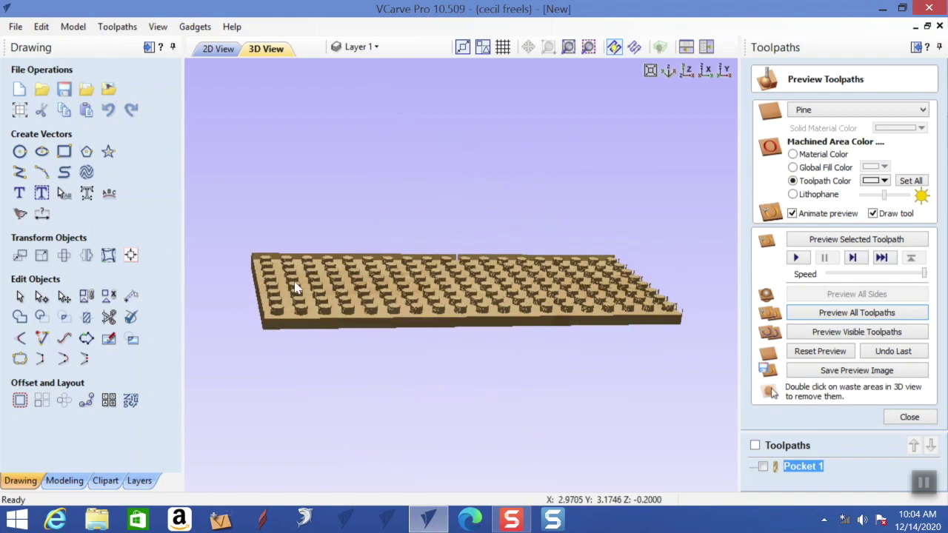
left_click_drag(508, 290, 414, 330)
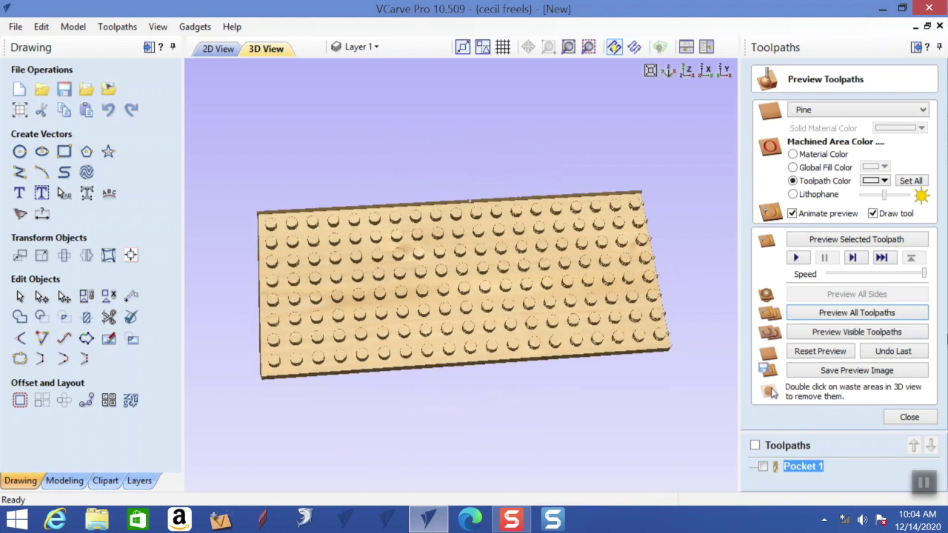
left_click(911, 418)
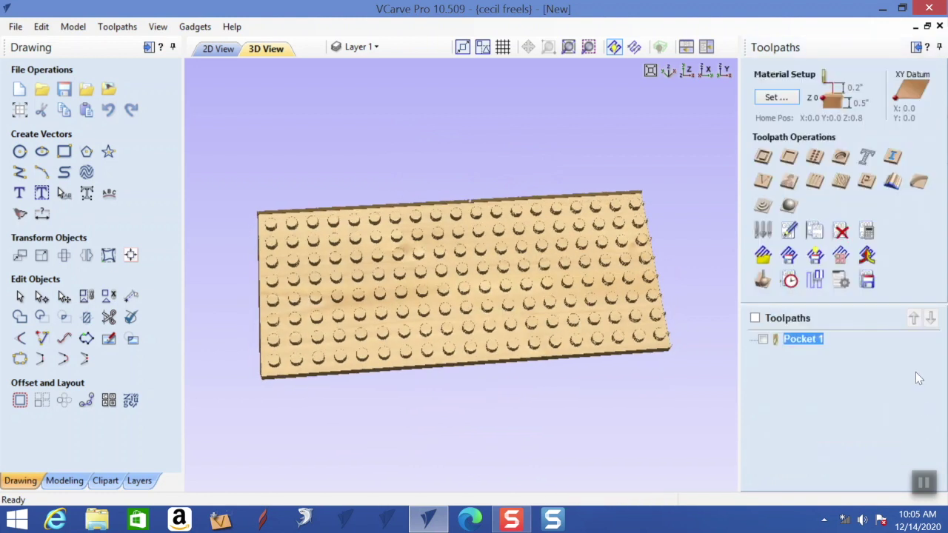
Show Pocket 1 and open Save Toolpaths with the CNCShark-USB Arcs (inch) post processor, then return to 2D.
left_click(763, 339)
left_click(867, 281)
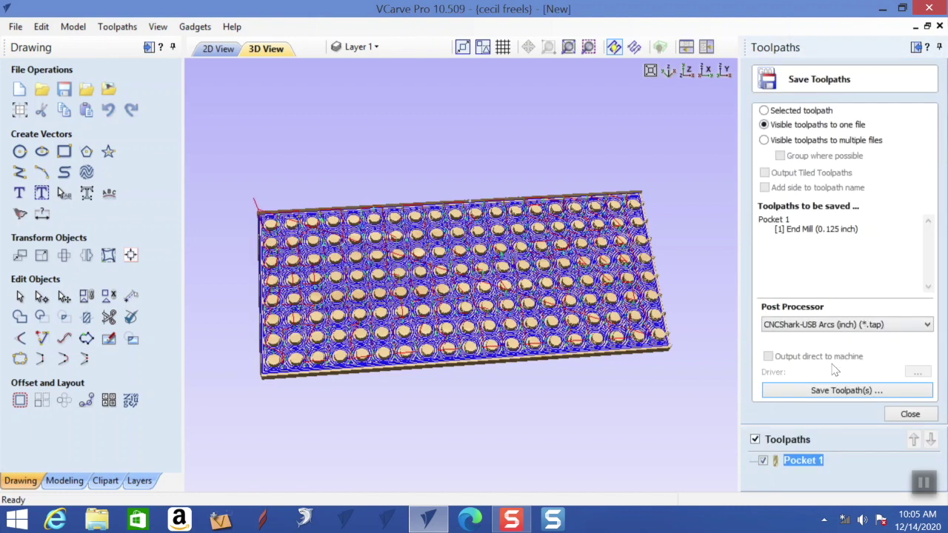
left_click_drag(474, 311, 462, 365)
left_click_drag(488, 278, 642, 290)
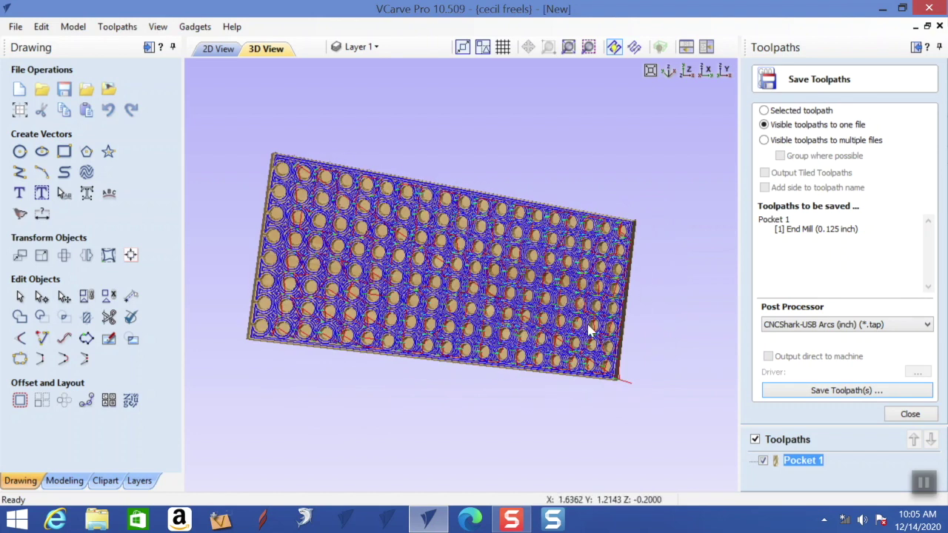
left_click_drag(590, 331, 521, 311)
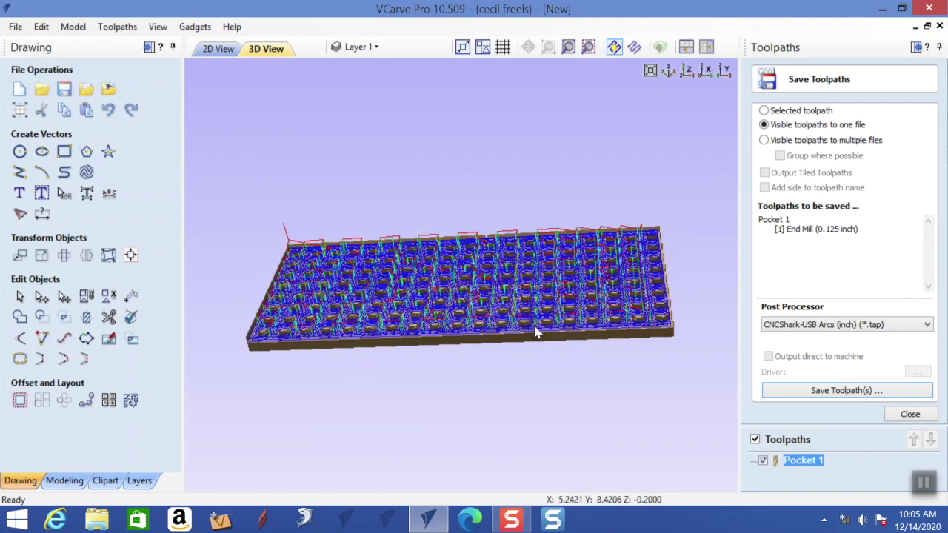
left_click_drag(504, 317, 508, 333)
left_click_drag(449, 275, 478, 244)
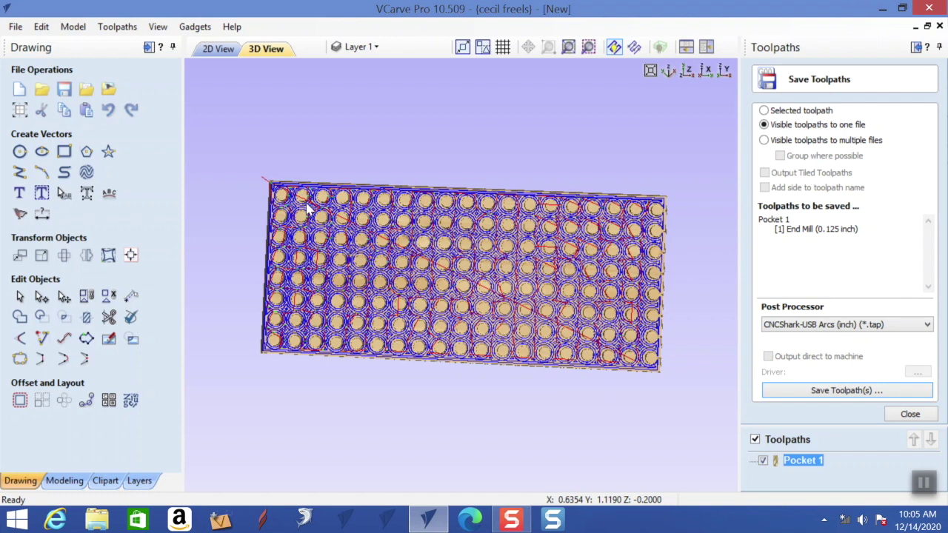
left_click(211, 49)
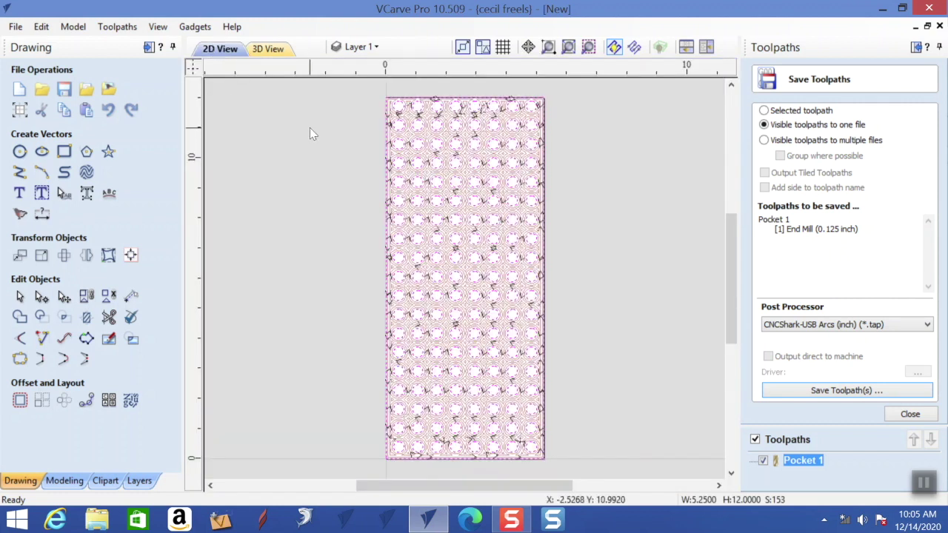
Drag a box in the 2D view to deselect the circle vectors.
left_click_drag(356, 199, 302, 257)
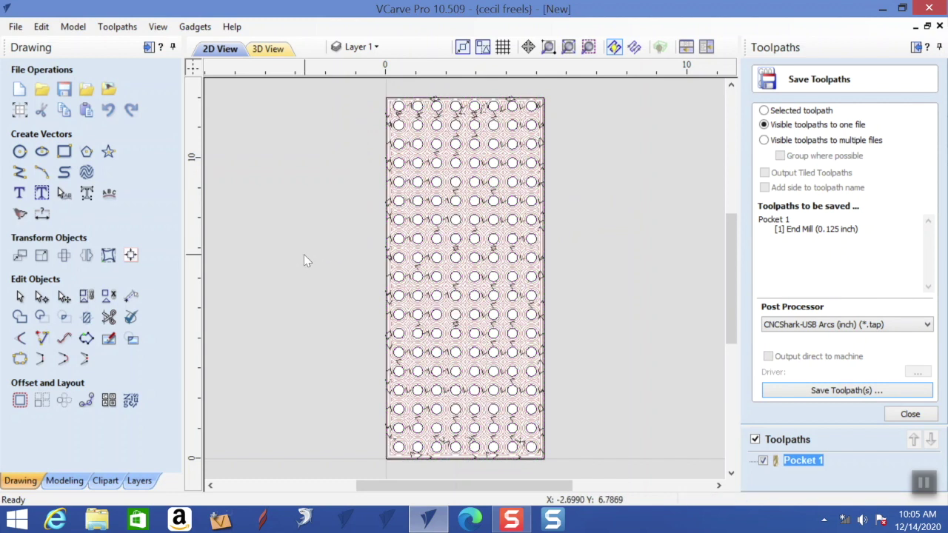